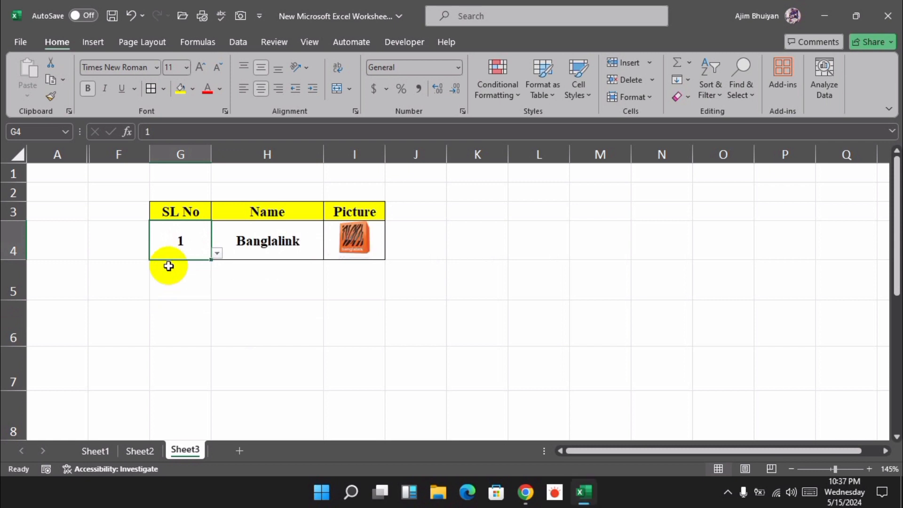
left_click(404, 303)
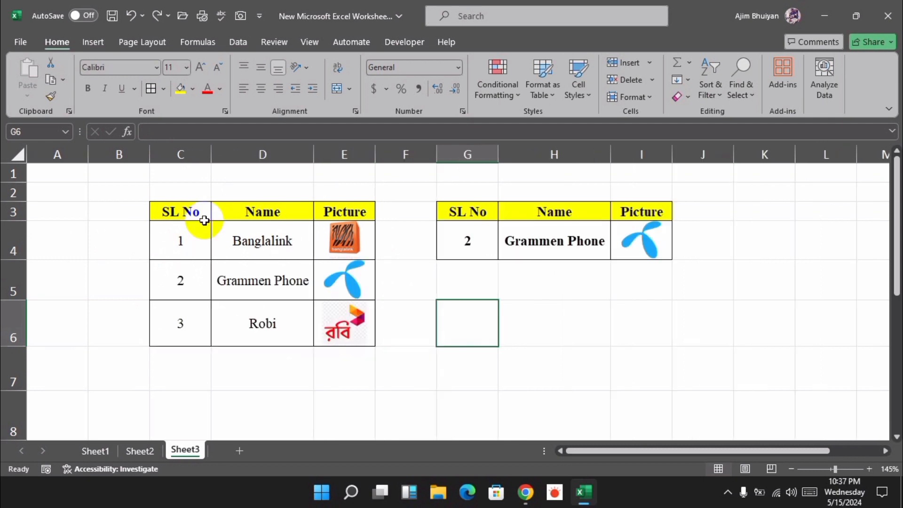
left_click_drag(175, 209, 303, 323)
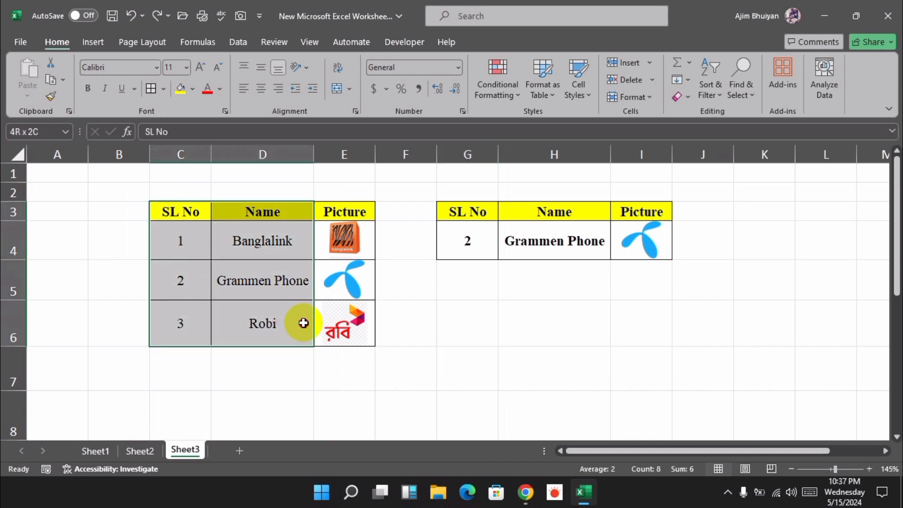
left_click(256, 360)
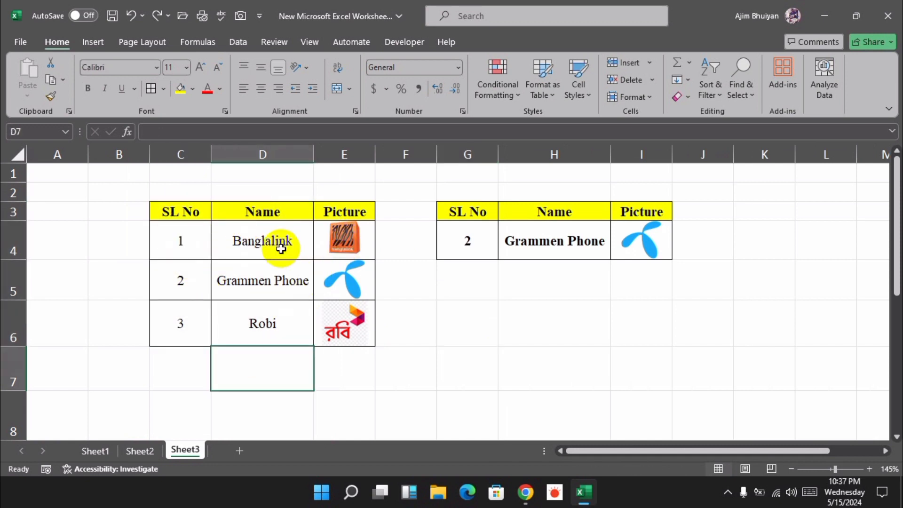
- Add a new worksheet and copy the SL No, Name and Picture headers from Sheet3 into it, starting at cell D3
left_click(240, 450)
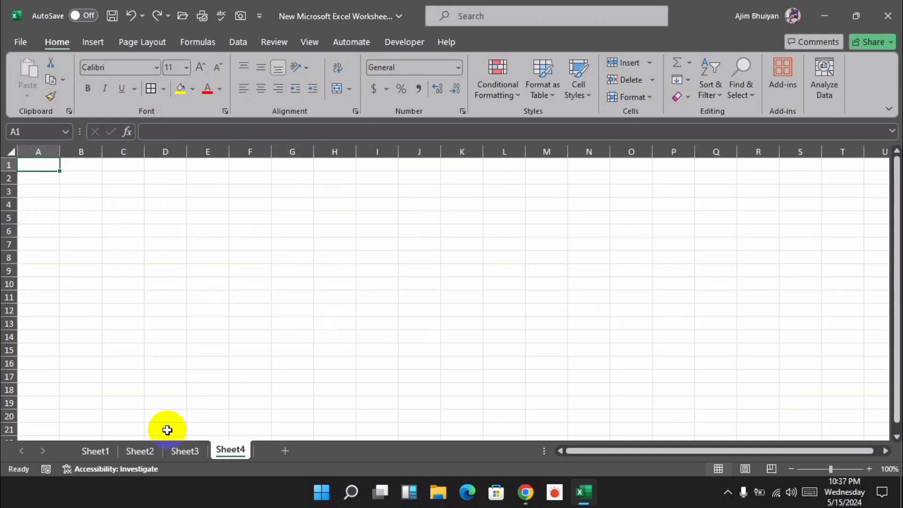
left_click(184, 450)
left_click(193, 211)
left_click_drag(239, 209, 324, 210)
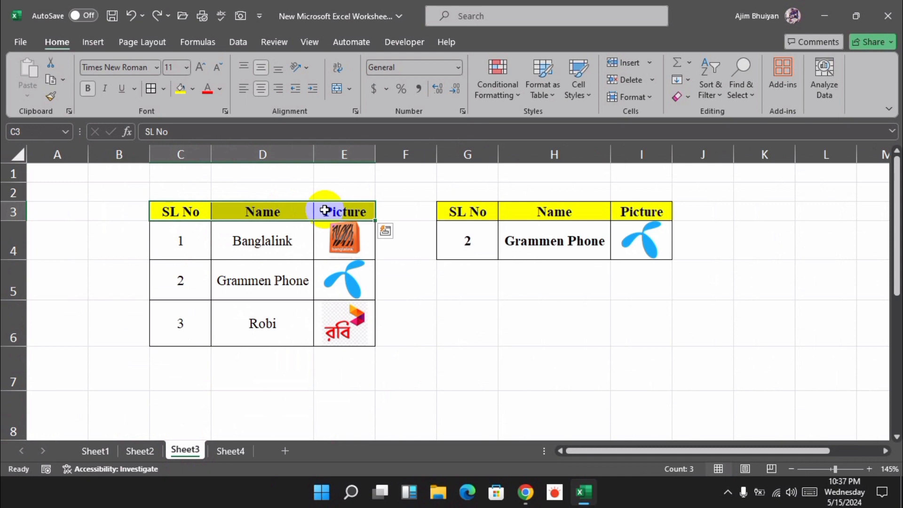
key("ctrl+c")
left_click(230, 450)
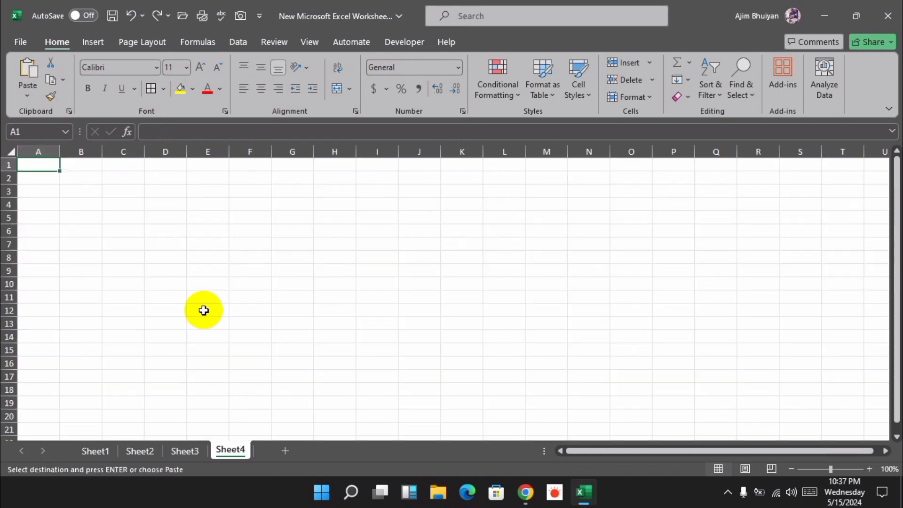
left_click(158, 188)
key("ctrl+v")
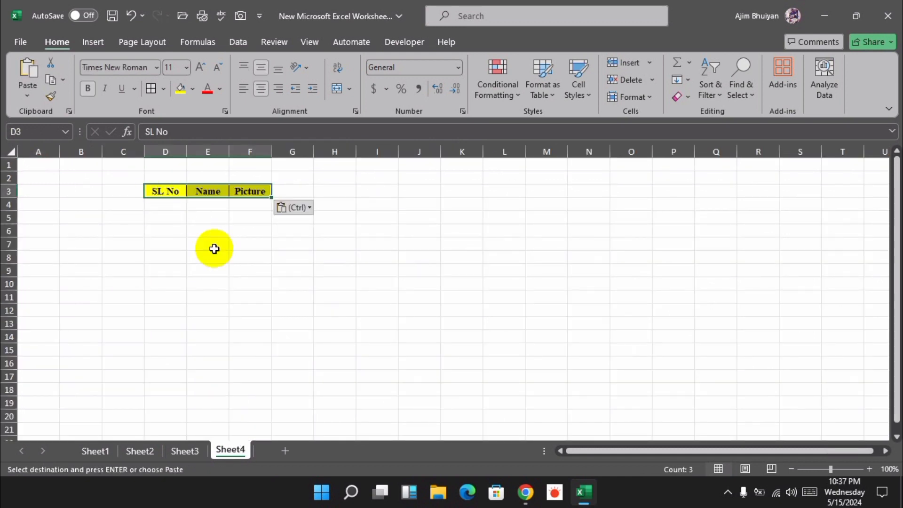
left_click(210, 268)
- Apply borders to all cells of the range D3:F6
left_click_drag(162, 192, 207, 191)
left_click_drag(269, 221, 269, 236)
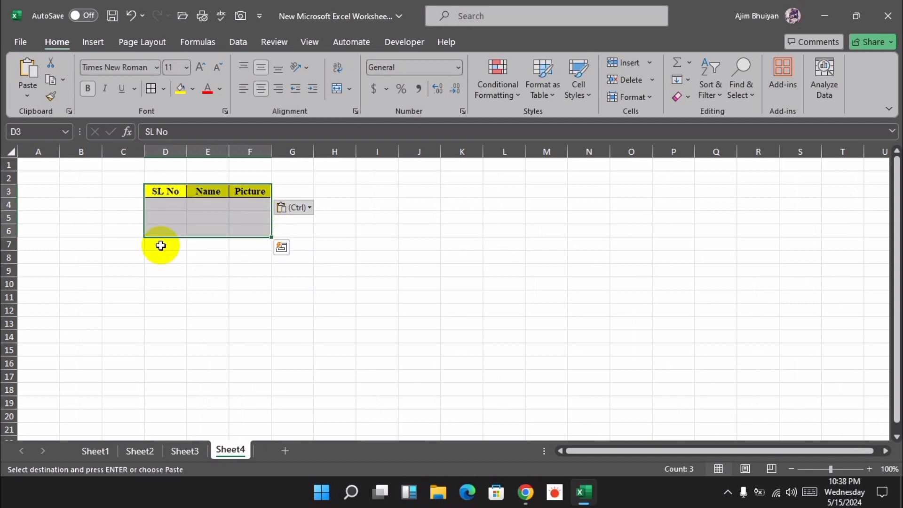
left_click(151, 90)
left_click(210, 282)
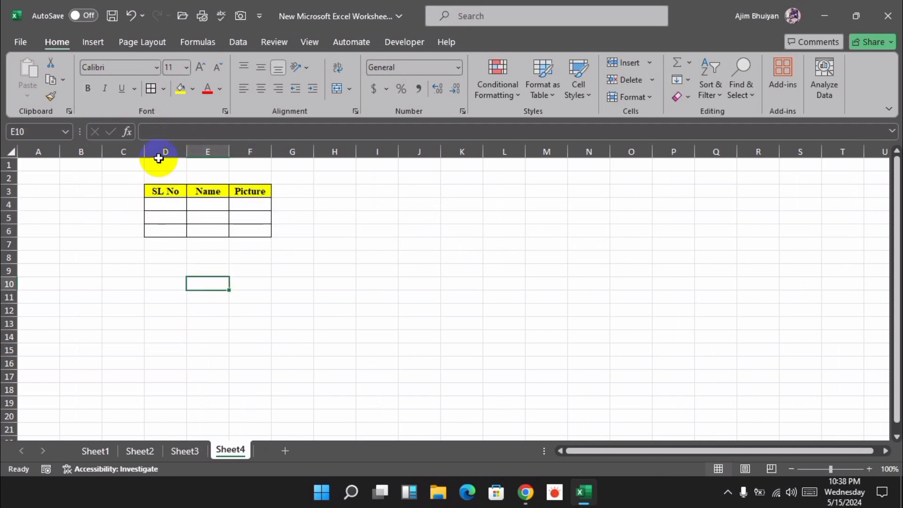
- Widen columns D to F equally and increase the height of rows 4 to 6
left_click_drag(158, 152, 309, 170)
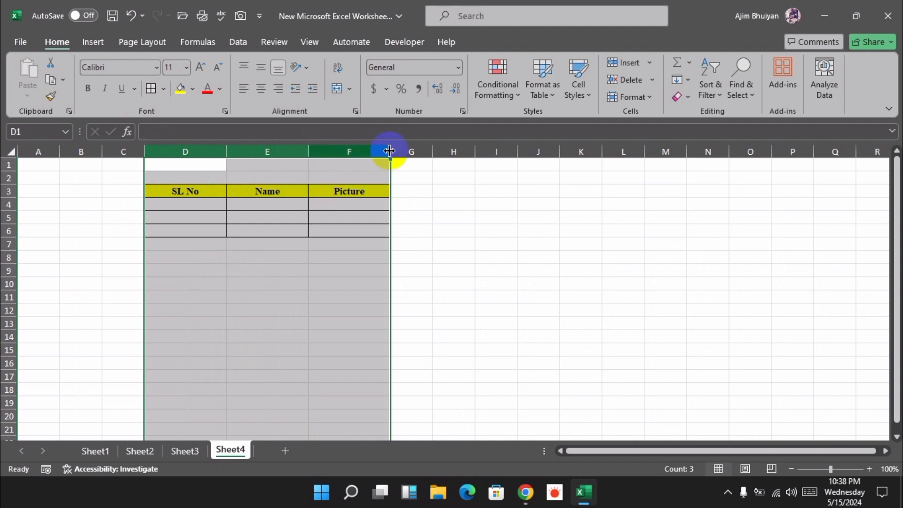
left_click_drag(390, 151, 377, 151)
left_click(262, 305)
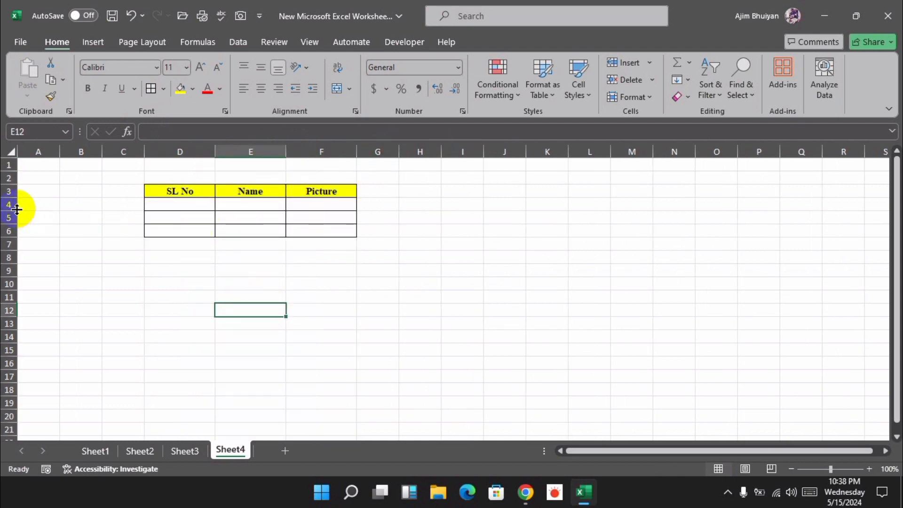
left_click_drag(16, 210, 14, 265)
left_click(477, 311)
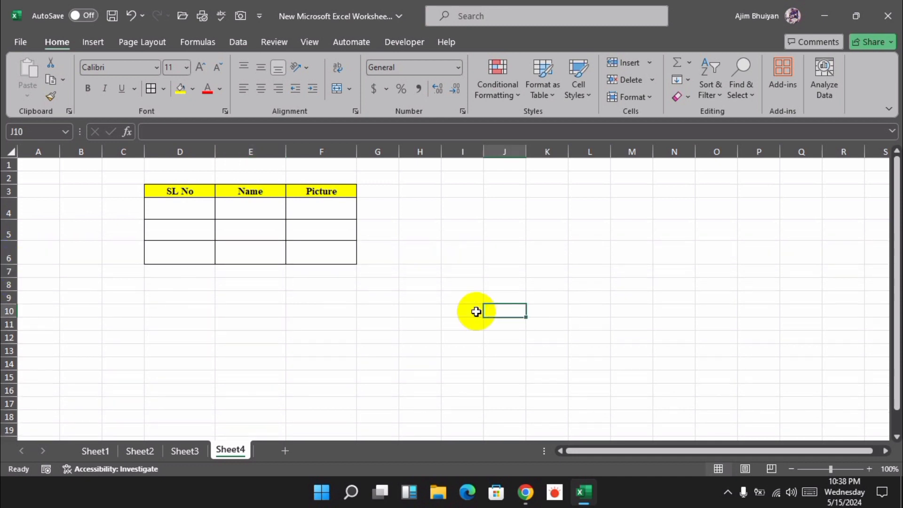
- Enter the serial numbers 1, 2 and 3 in cells D4 to D6 under SL No
left_click(190, 209)
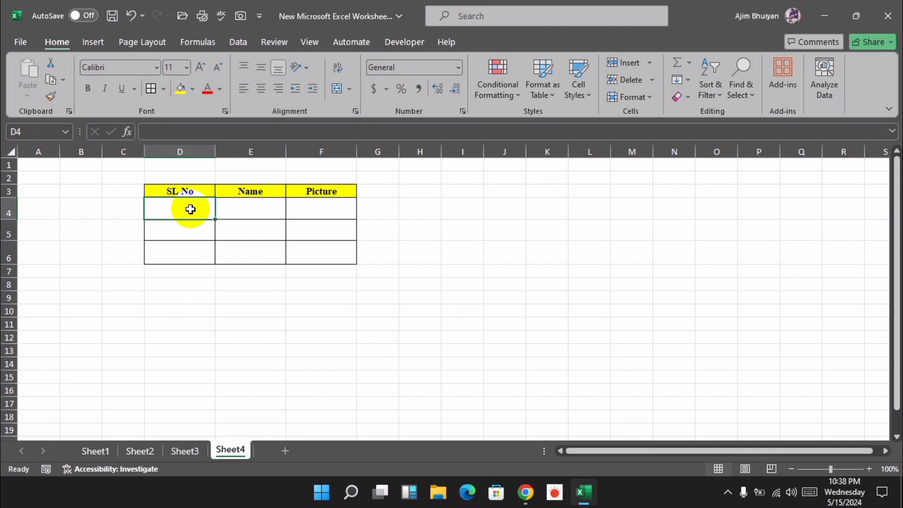
type("1")
key("Return")
type("2")
key("Return")
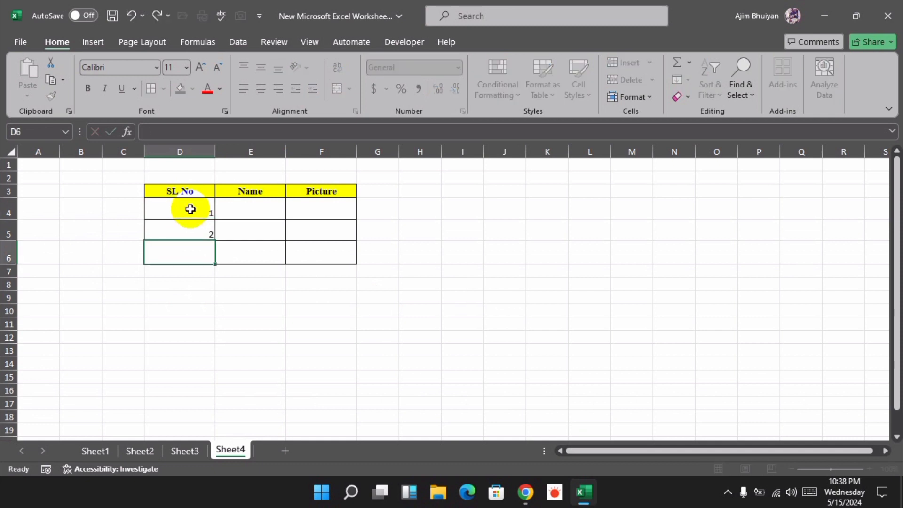
type("3")
key("Return")
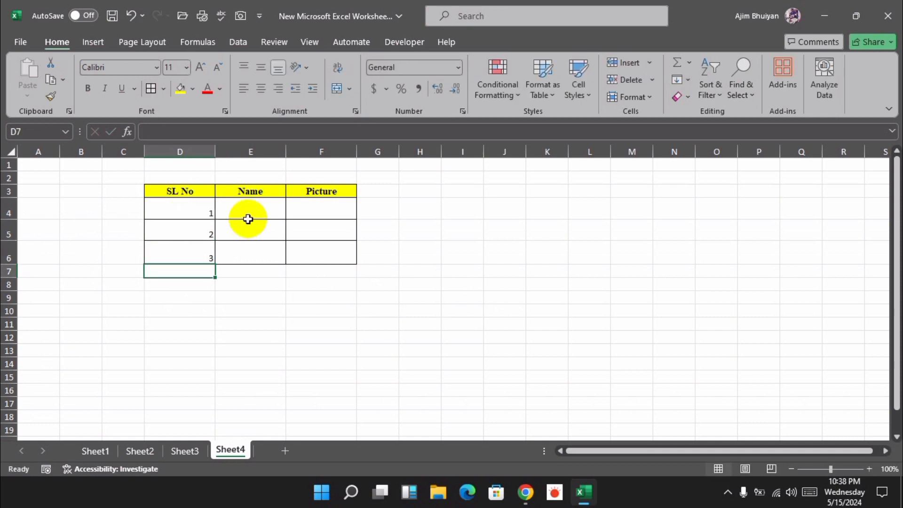
- Copy the names Banglalink, Grammen Phone and Robi from Sheet3 into Sheet4's Name column, starting at E4
left_click(263, 207)
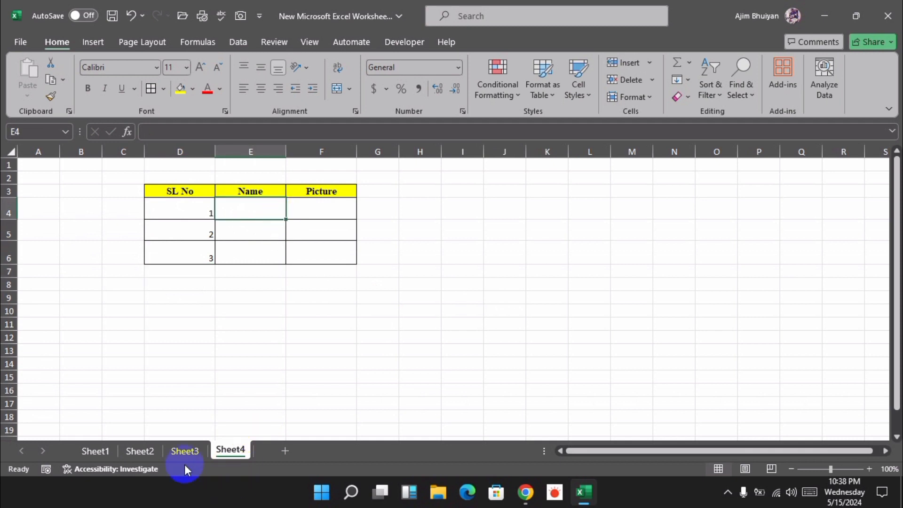
left_click(185, 451)
left_click_drag(242, 243, 260, 306)
right_click(260, 306)
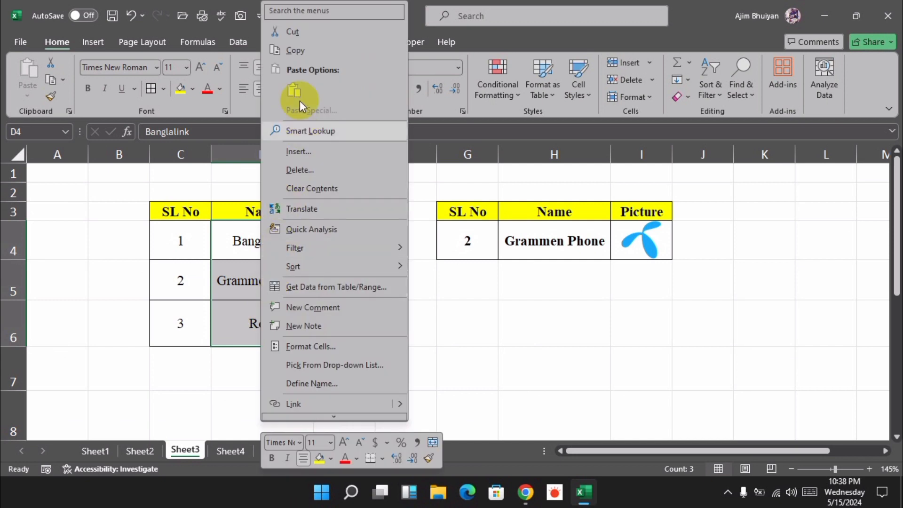
left_click(307, 56)
left_click(229, 451)
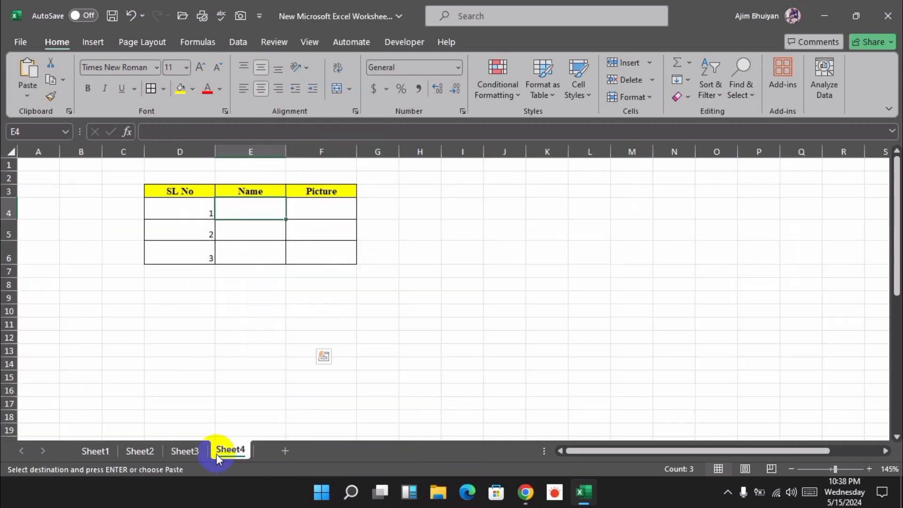
left_click(271, 202)
right_click(264, 205)
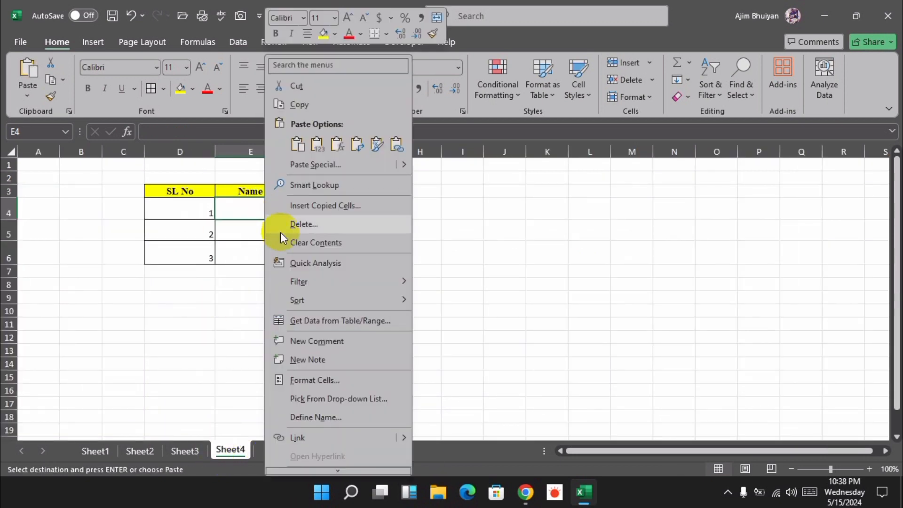
left_click(293, 142)
left_click(216, 335)
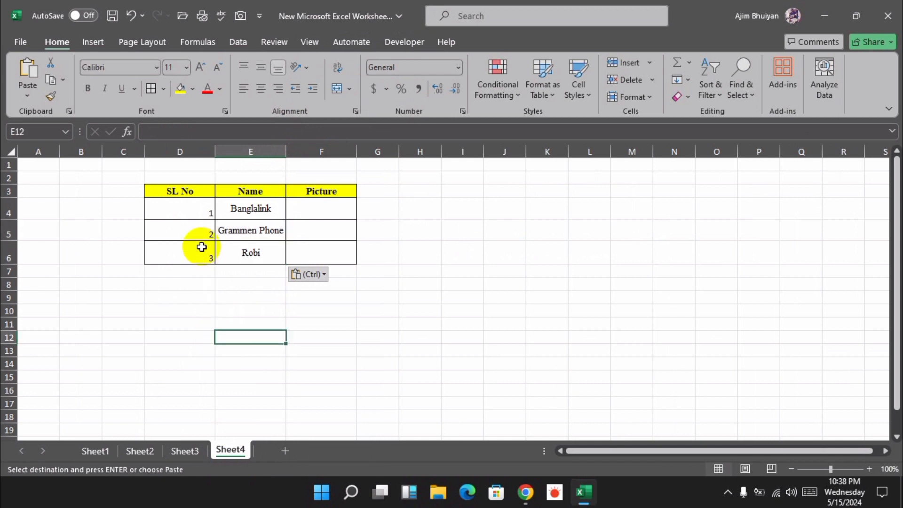
- Center the contents of D4:F6 horizontally and vertically
left_click_drag(192, 207, 288, 255)
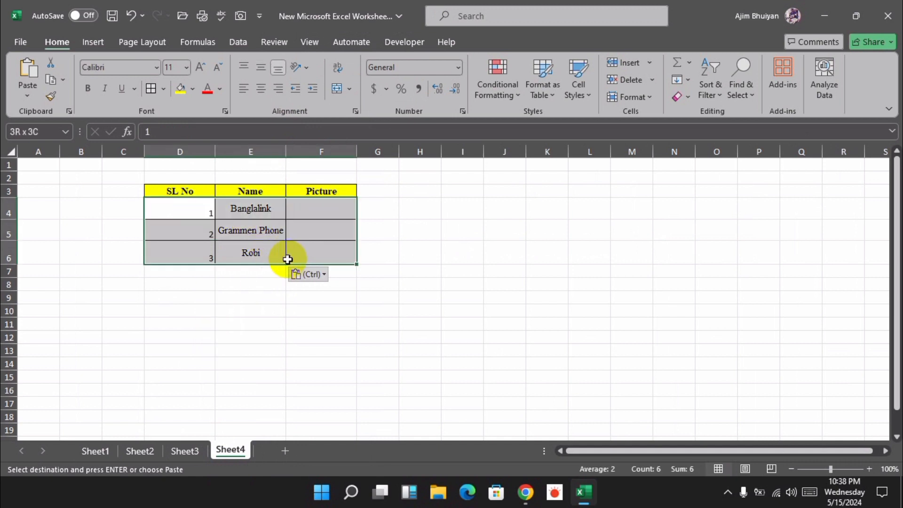
left_click(261, 88)
left_click(261, 68)
left_click(288, 335)
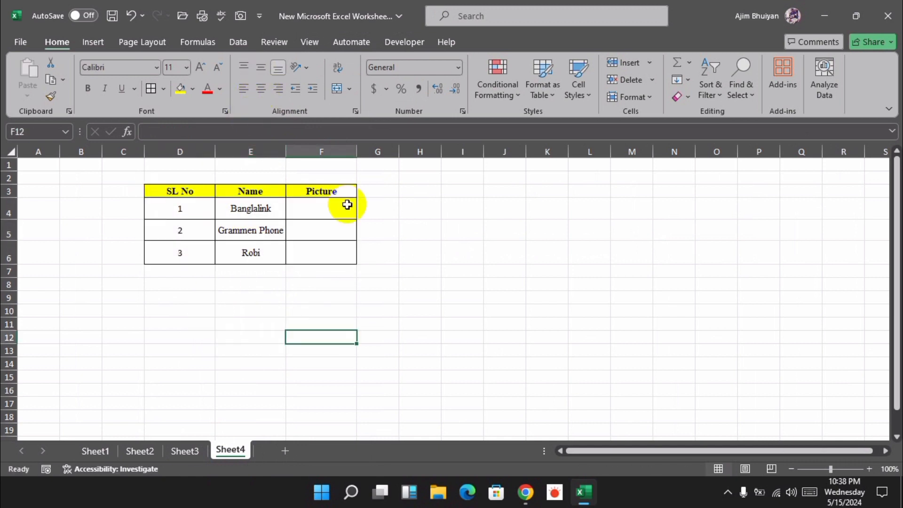
- Insert the banglalink logo picture from this device into cell F4, placed in the cell
left_click(332, 210)
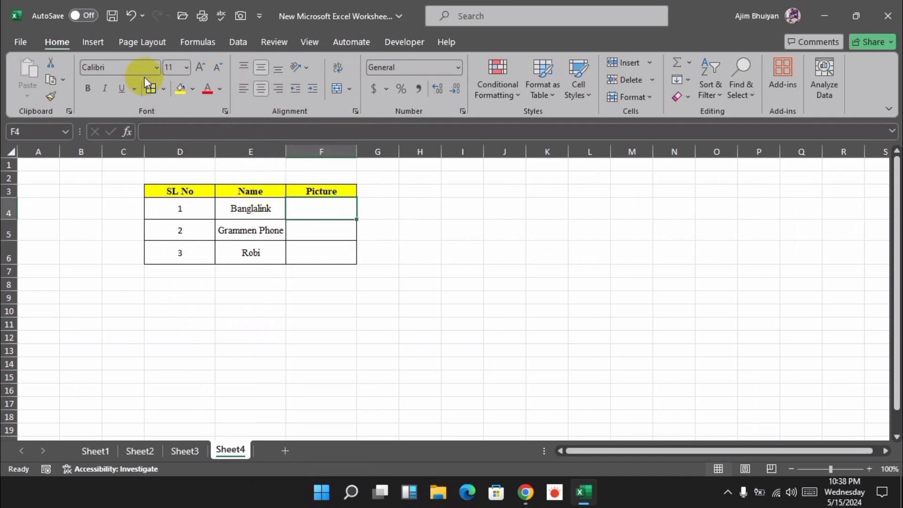
left_click(99, 41)
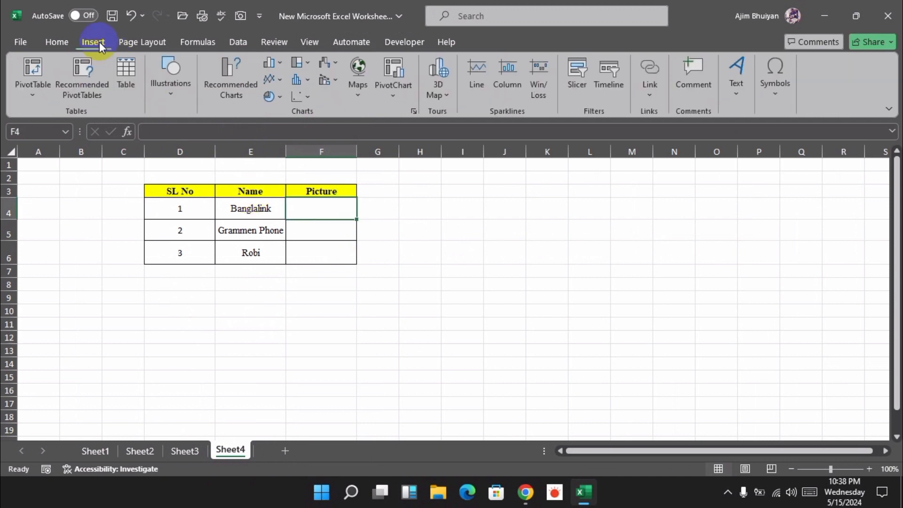
left_click(172, 96)
left_click(157, 162)
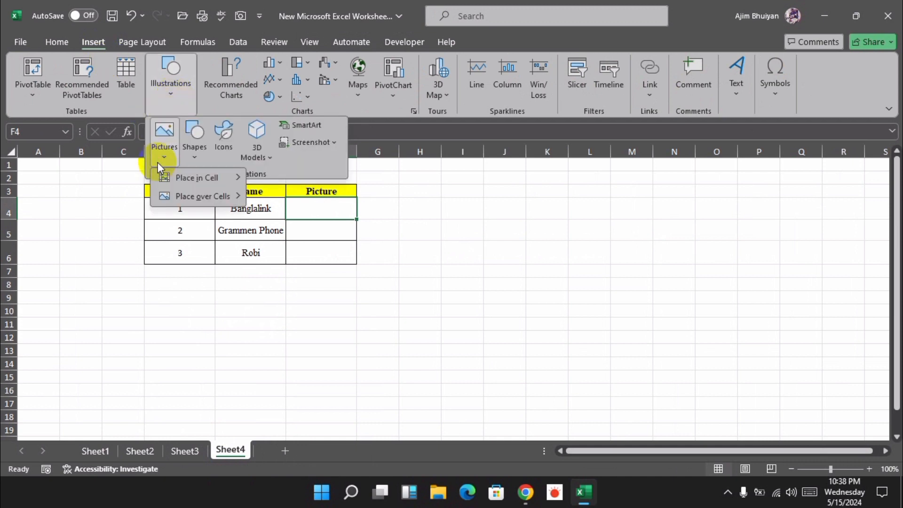
mouse_move(235, 184)
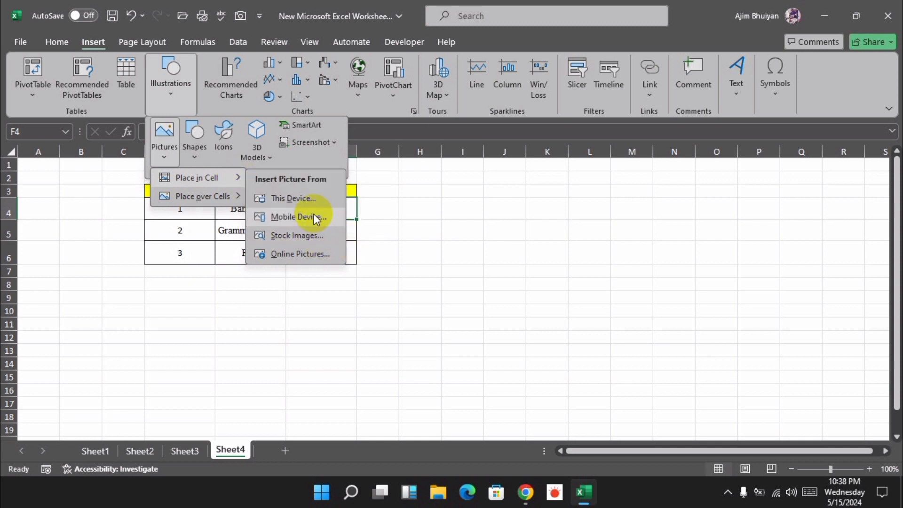
left_click(292, 199)
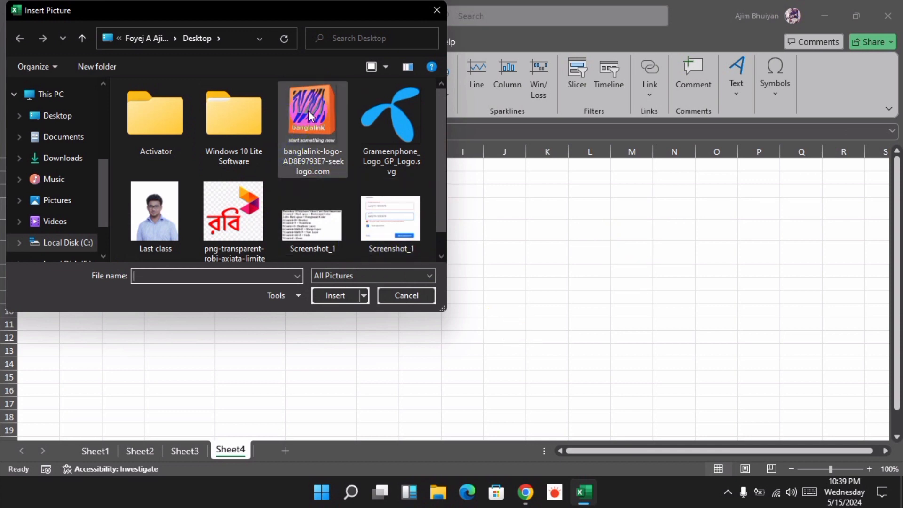
left_click_drag(290, 13, 628, 143)
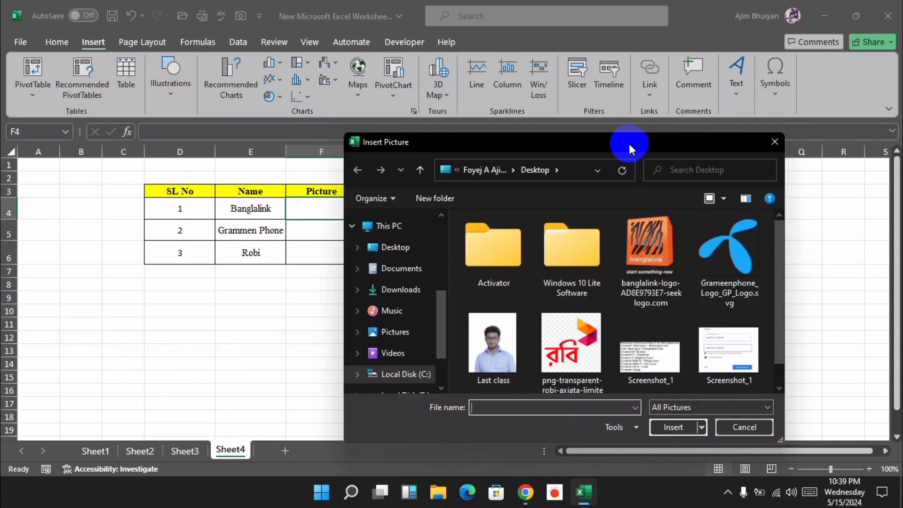
left_click(622, 267)
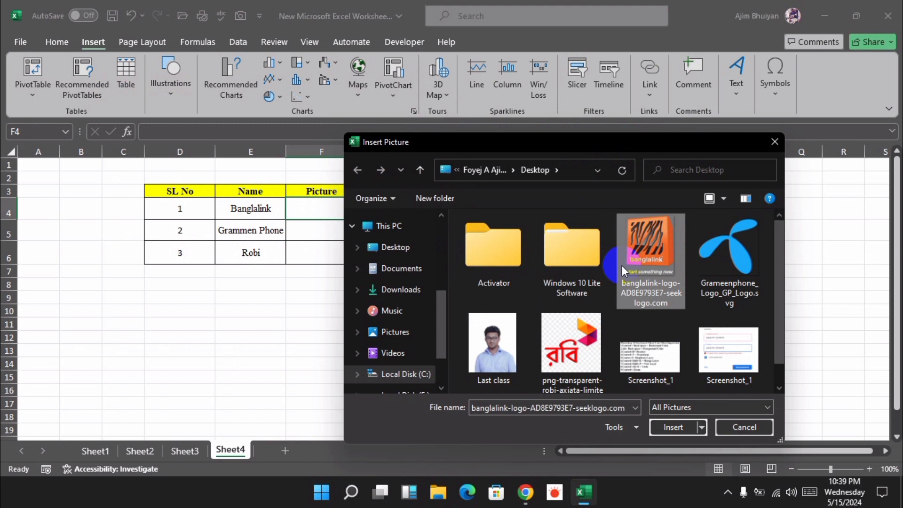
left_click(673, 427)
left_click(346, 299)
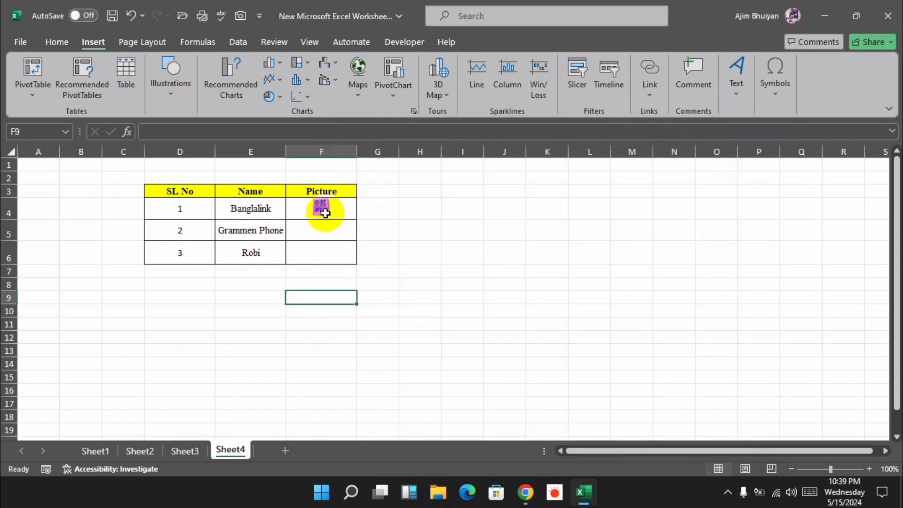
- Insert the Grameenphone_Logo_GP_Logo.svg picture from this device into cell F5, placed in the cell
left_click(321, 231)
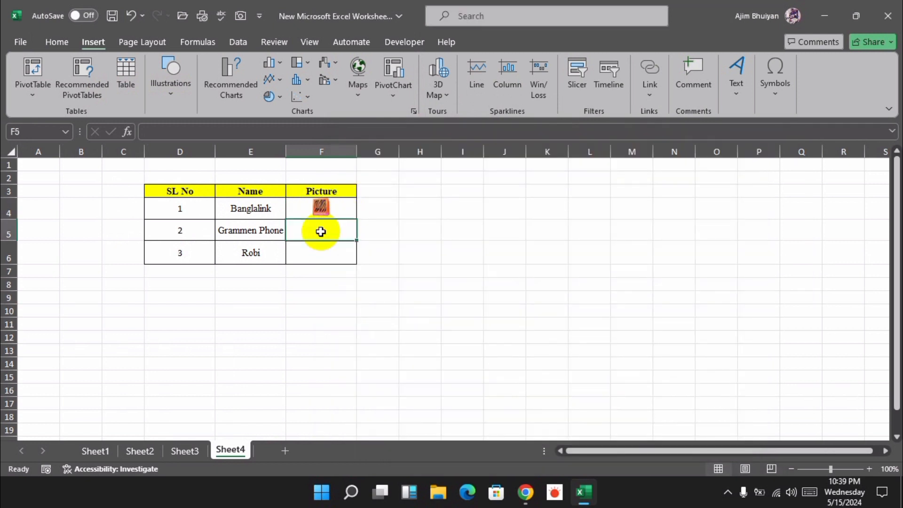
left_click(169, 94)
left_click(171, 159)
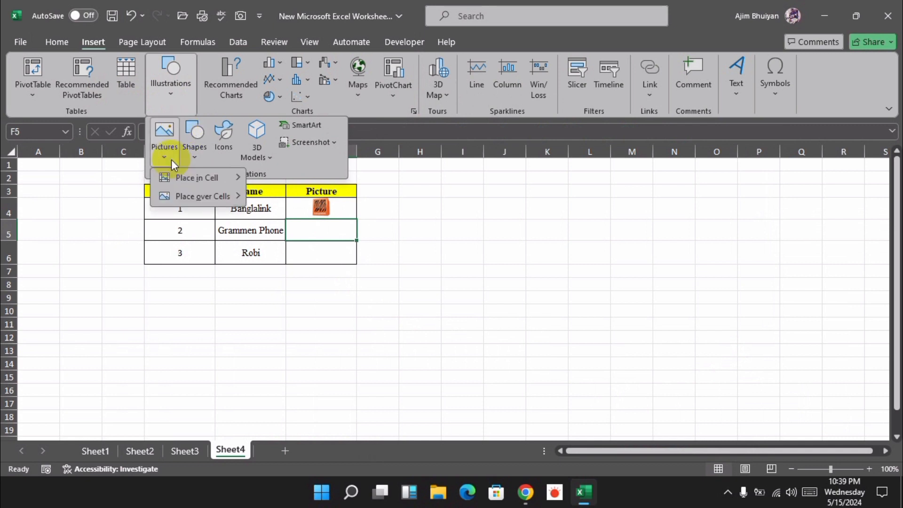
mouse_move(215, 179)
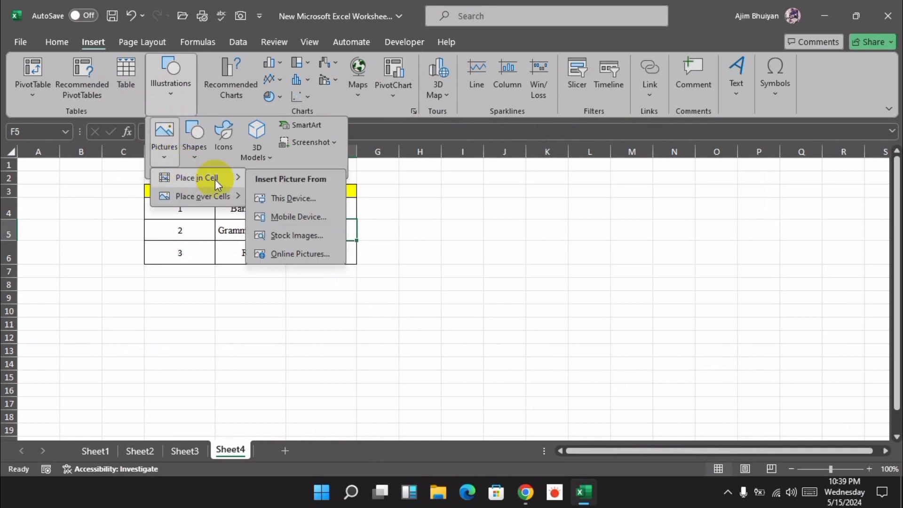
left_click(282, 198)
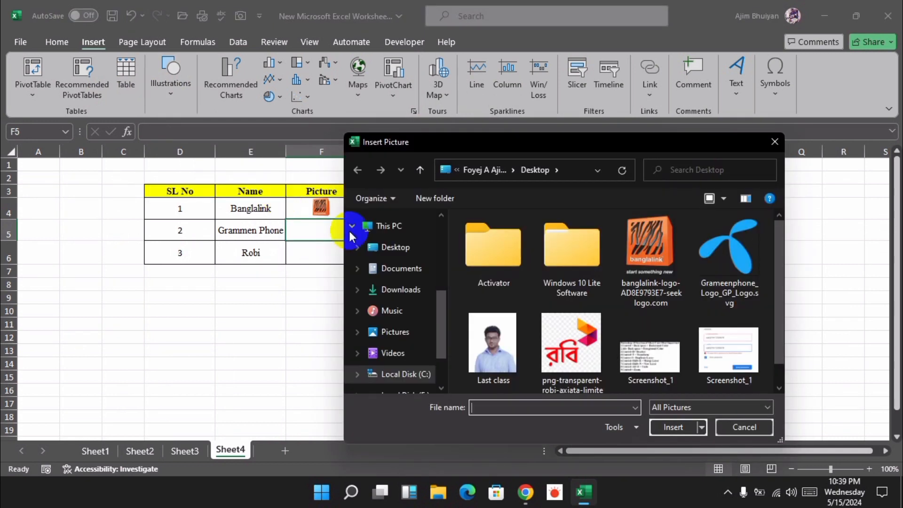
left_click(754, 276)
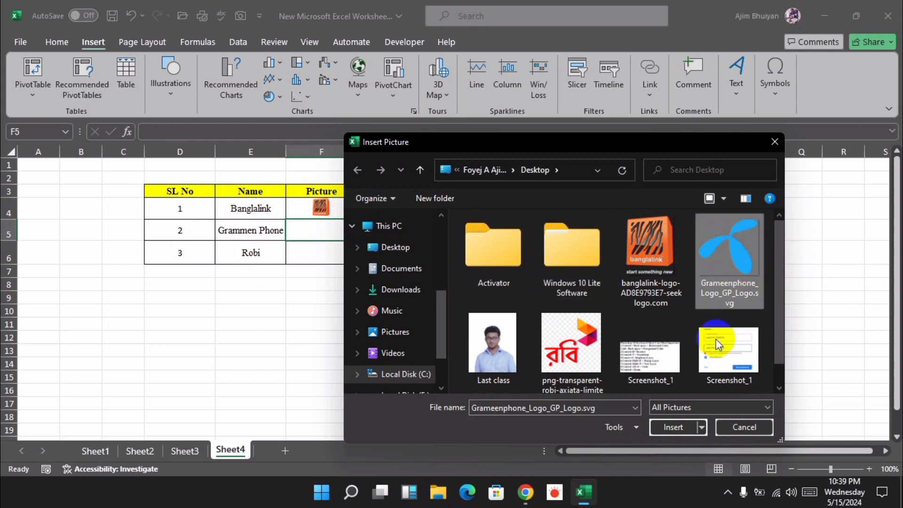
left_click(674, 425)
left_click(343, 284)
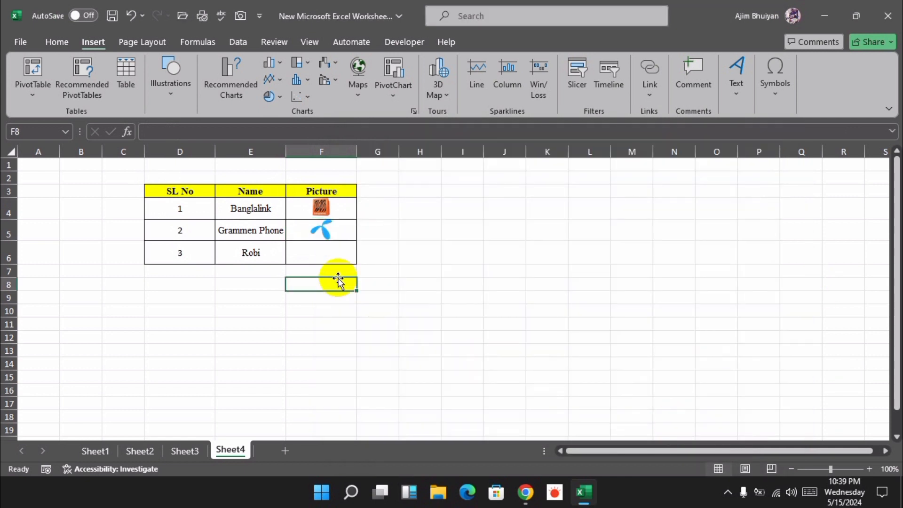
- Insert the Robi Axiata logo picture from this device into cell F6, placed in the cell
left_click(323, 252)
left_click(172, 94)
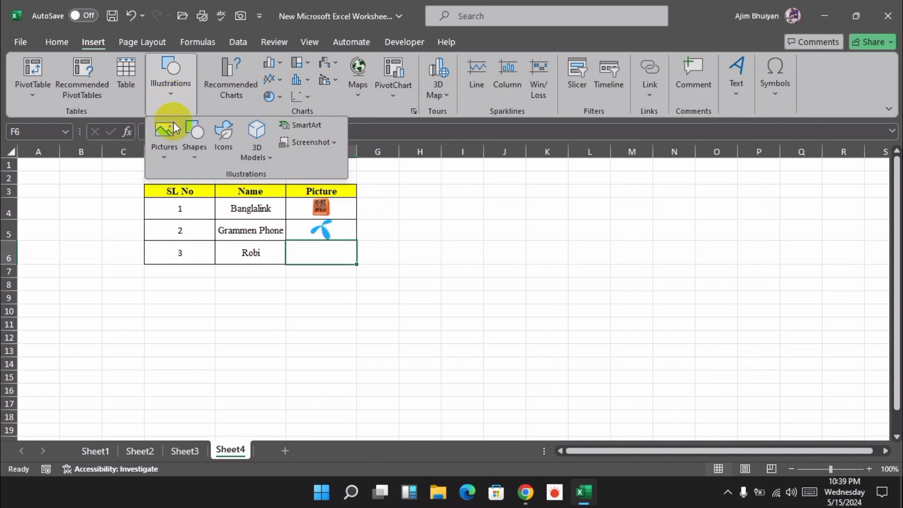
left_click(172, 158)
mouse_move(227, 182)
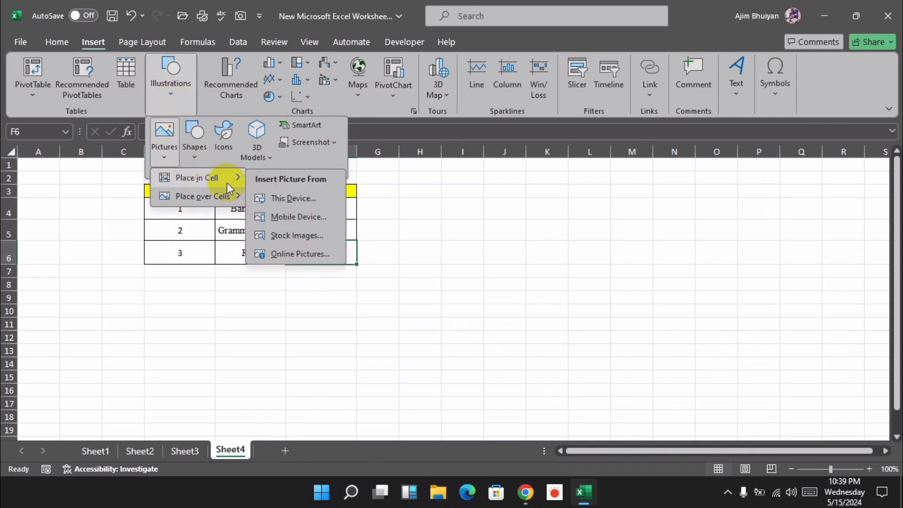
left_click(289, 201)
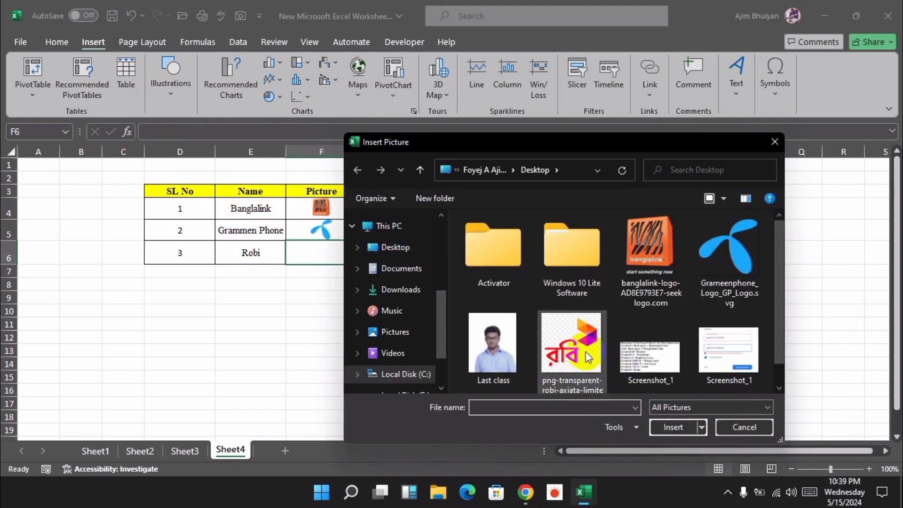
left_click(571, 324)
left_click(673, 427)
left_click(379, 336)
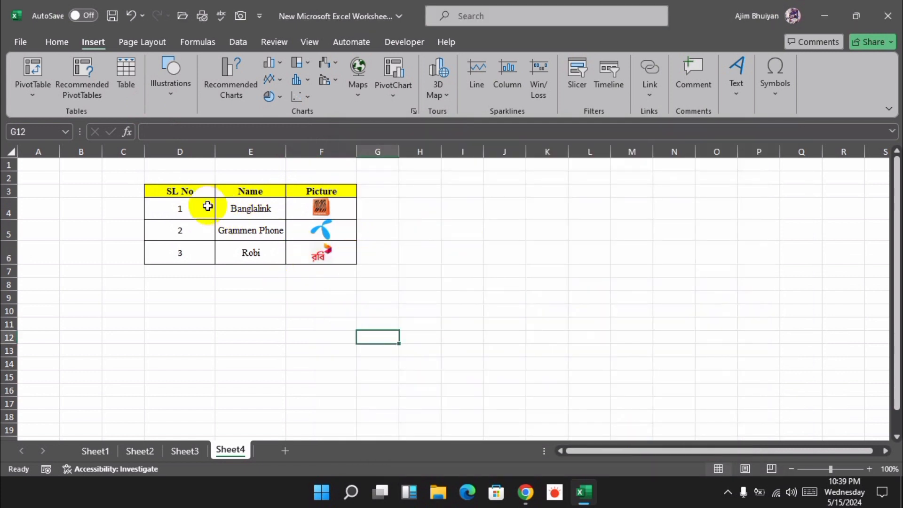
- Copy the headers SL No, Name and Picture from D3:F3 to a second table starting at I3
left_click_drag(187, 192, 316, 190)
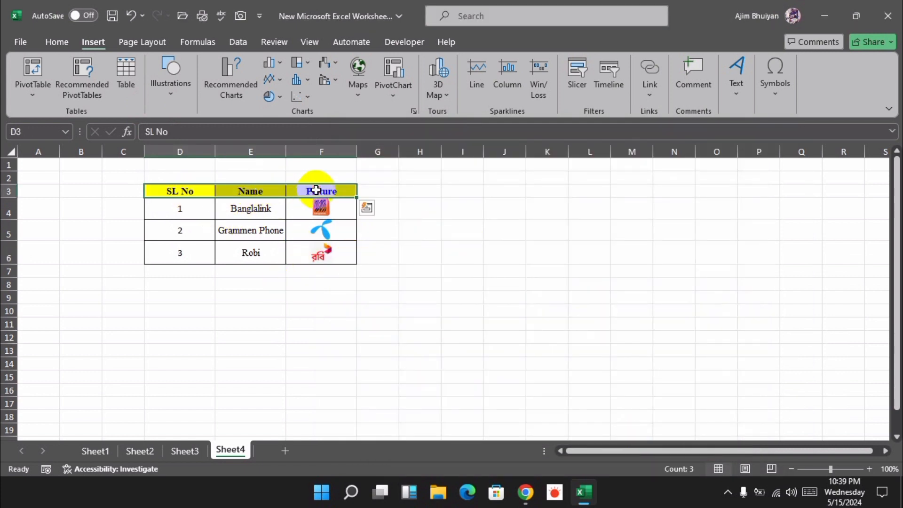
key("ctrl+c")
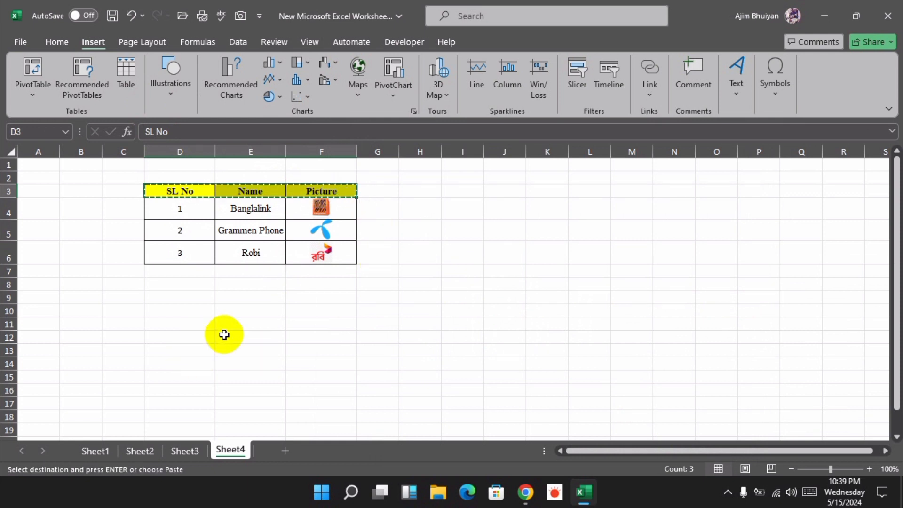
left_click(470, 192)
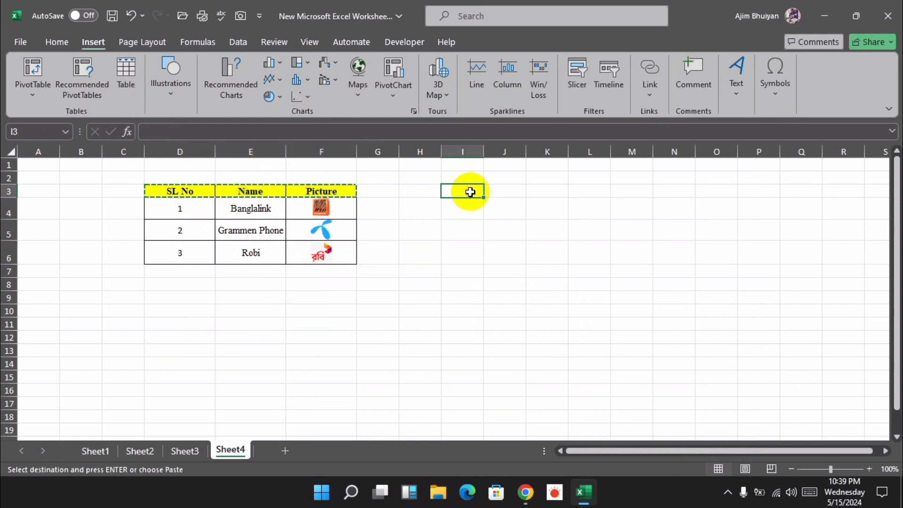
key("ctrl+v")
left_click_drag(501, 262, 501, 266)
- Apply borders to all cells of the range I3:K4
left_click_drag(470, 192, 532, 211)
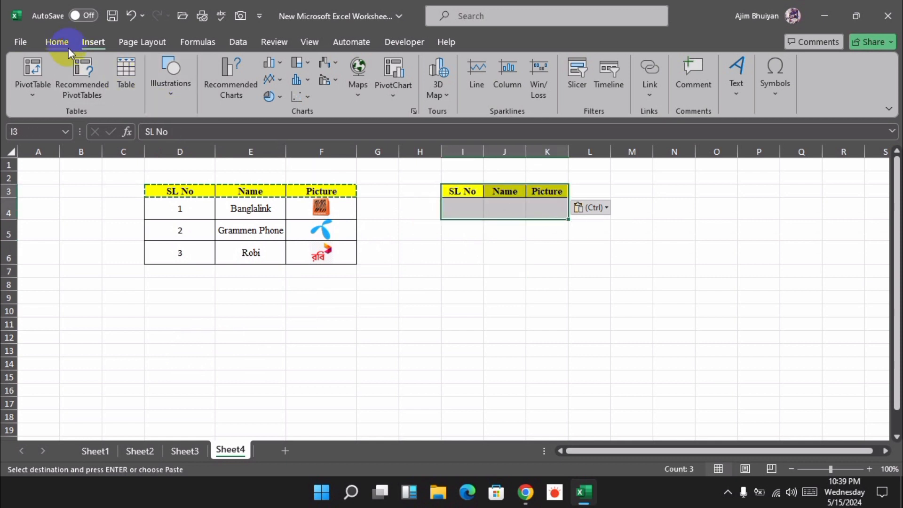
left_click(58, 42)
left_click(503, 335)
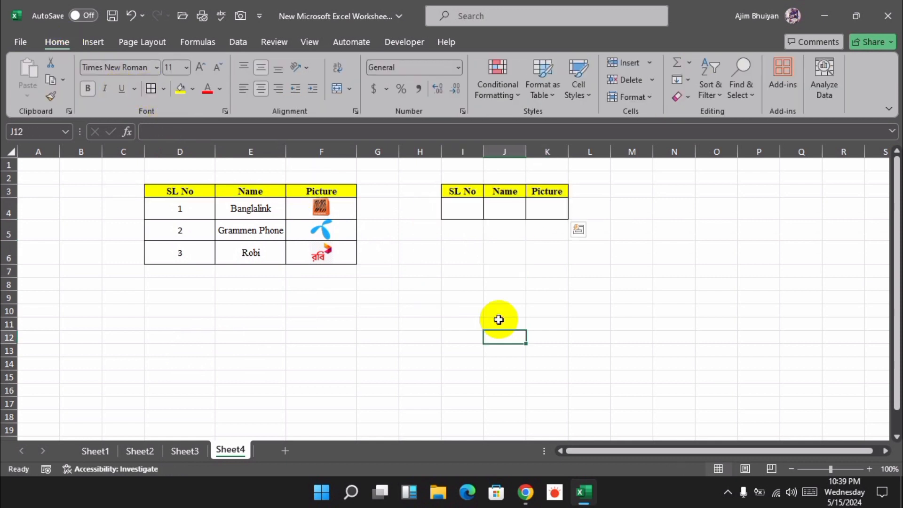
- Add a List data validation to cell I4 with the source =$D$4:$D$6
left_click(466, 210)
left_click(238, 41)
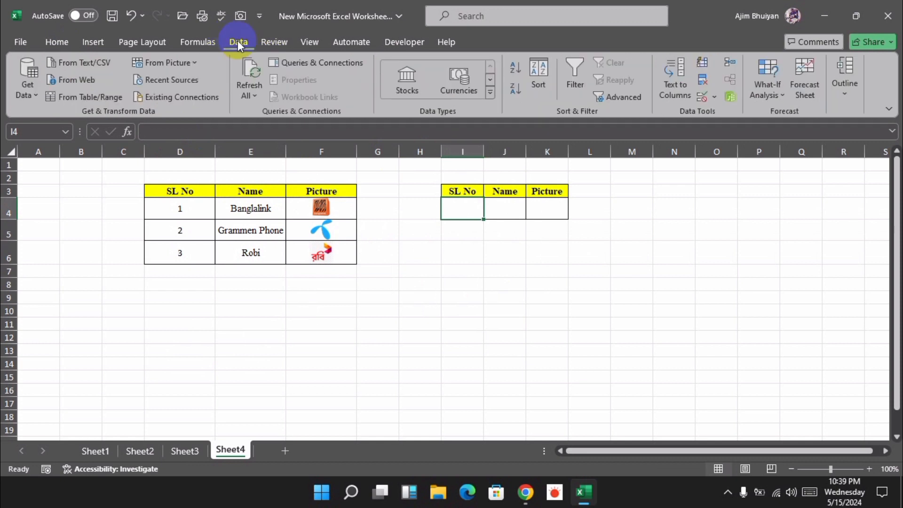
left_click(714, 97)
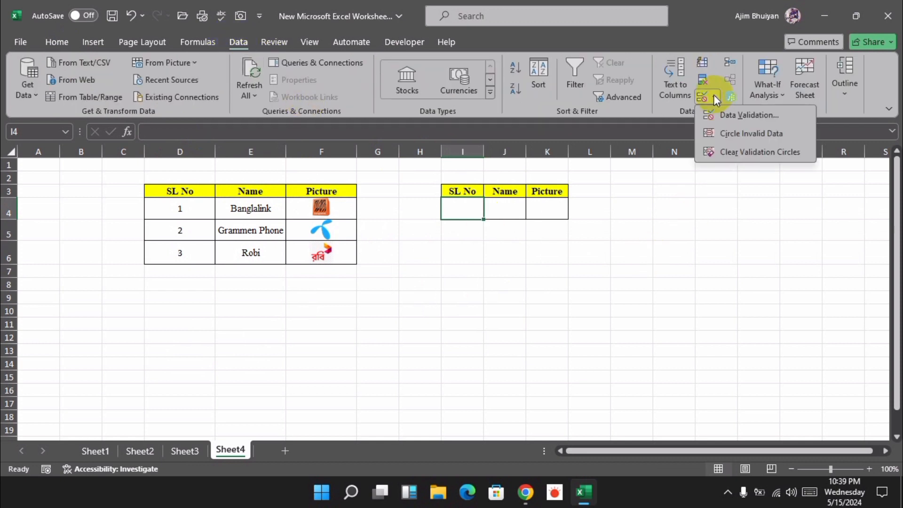
left_click(718, 113)
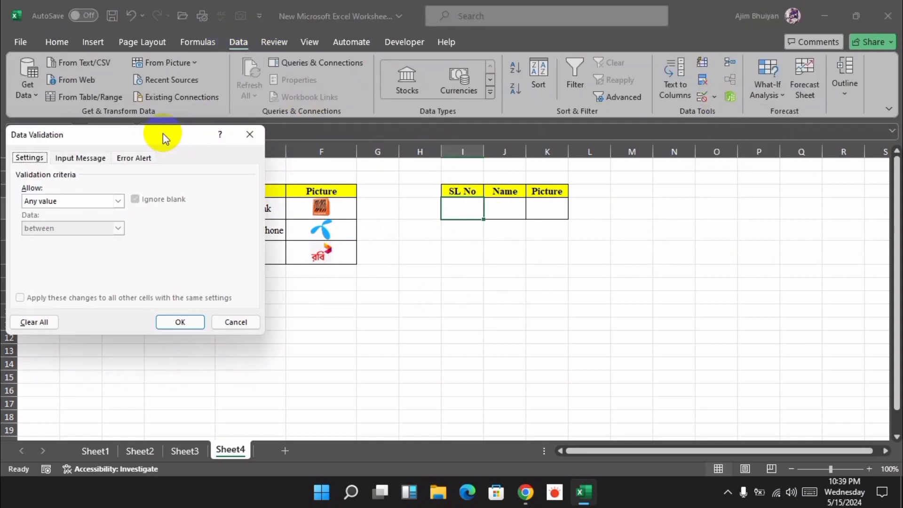
left_click_drag(161, 137, 407, 204)
left_click(365, 268)
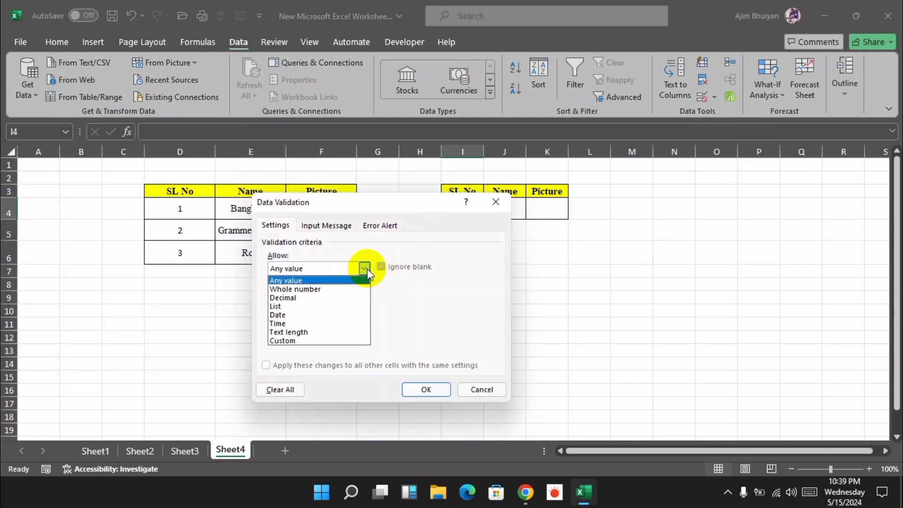
left_click(289, 303)
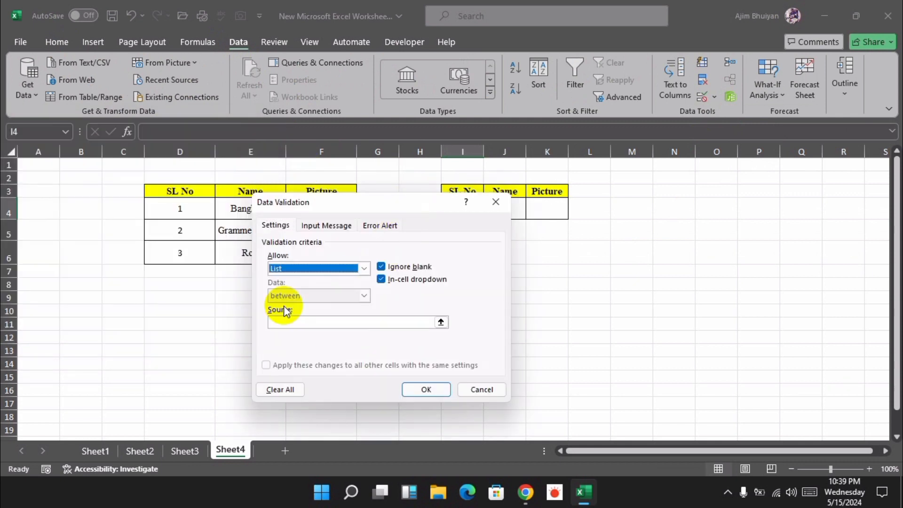
left_click(443, 322)
left_click_drag(167, 204, 220, 261)
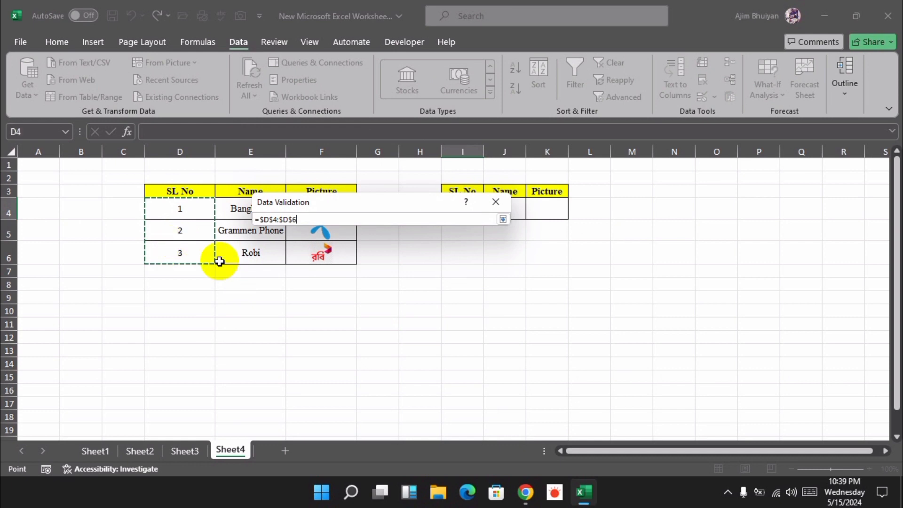
left_click(508, 219)
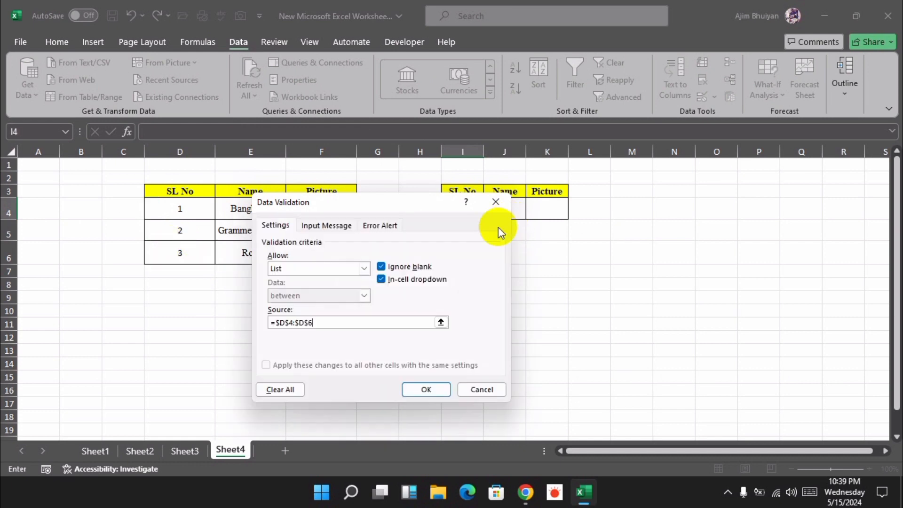
left_click(427, 389)
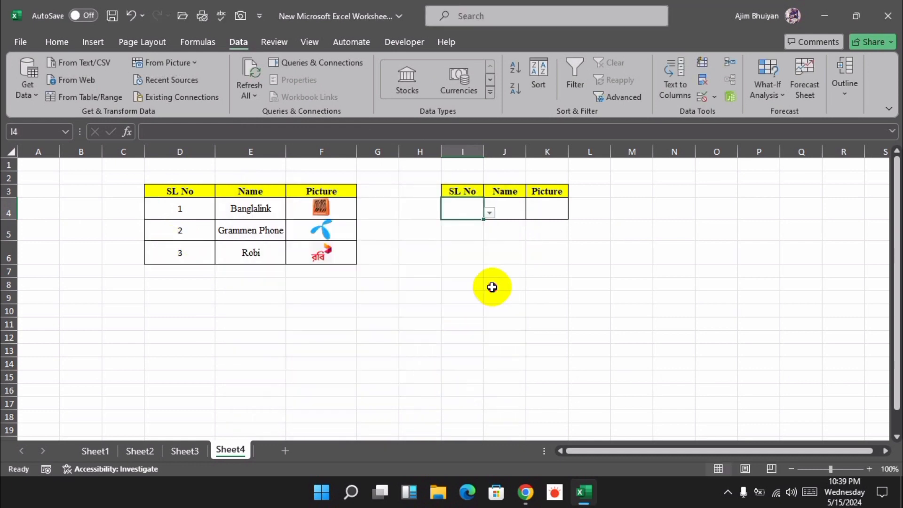
- Choose serial number 1 from the dropdown list in cell I4
left_click(489, 212)
left_click(462, 225)
left_click(488, 243)
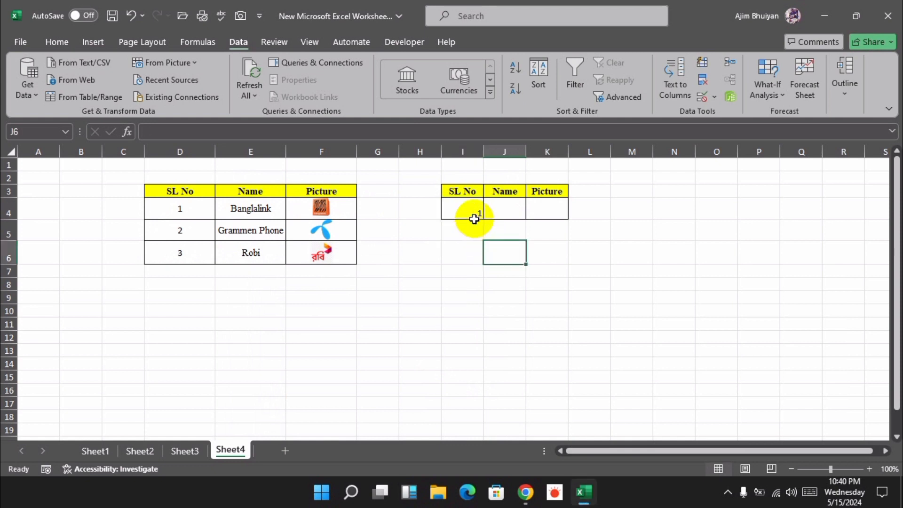
- Center the contents of I4:K4 horizontally and vertically
left_click_drag(476, 210, 538, 213)
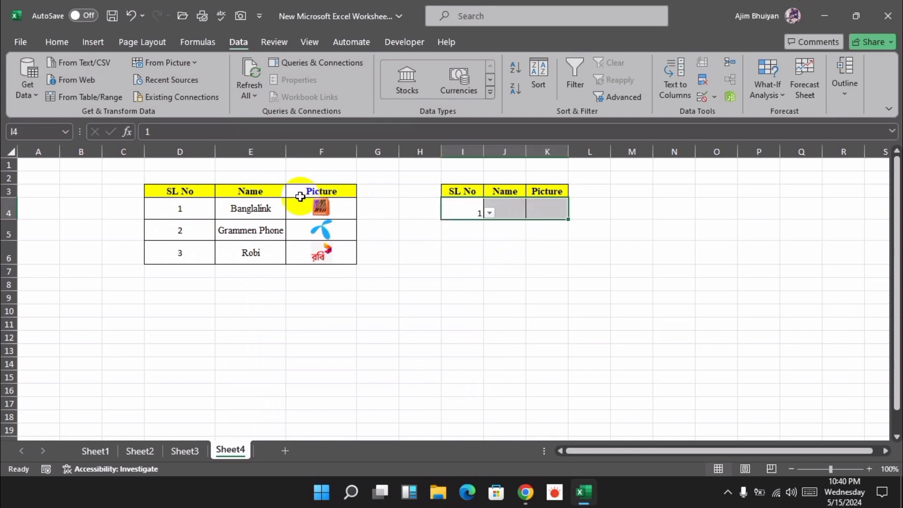
left_click(56, 42)
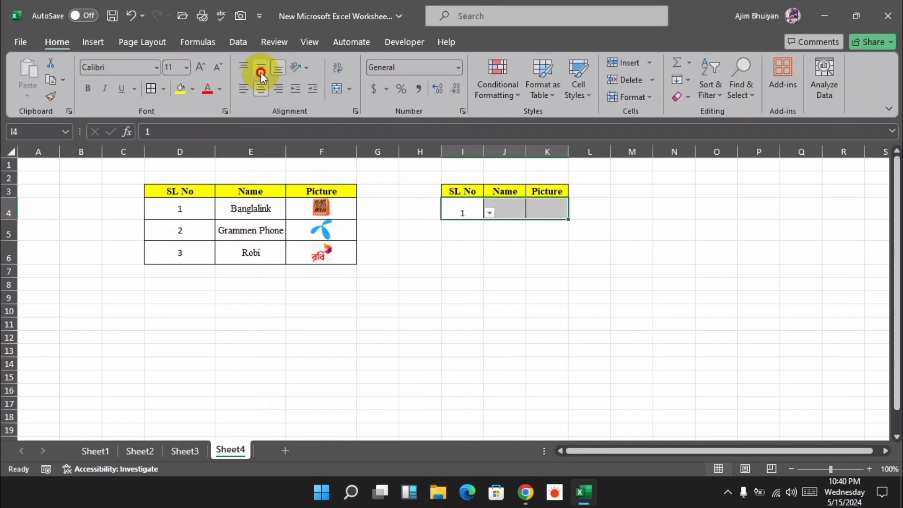
left_click(260, 68)
left_click(475, 271)
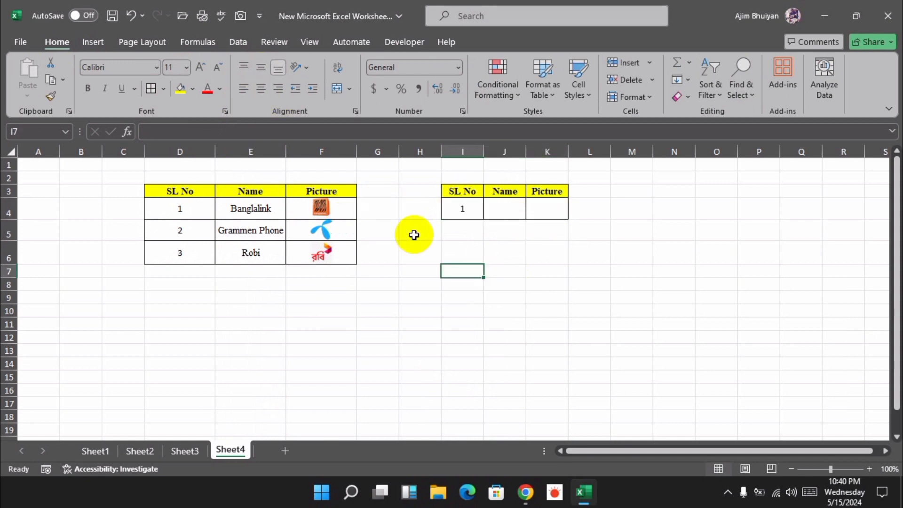
left_click(461, 210)
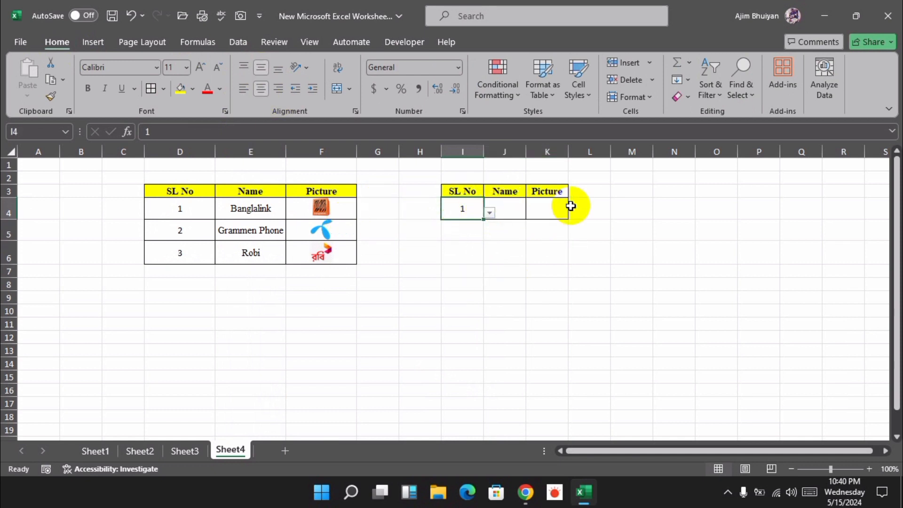
left_click(557, 308)
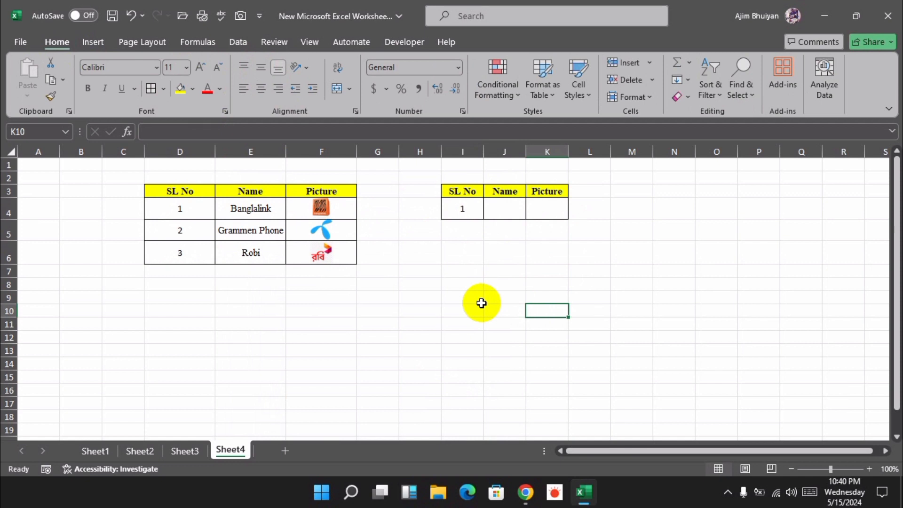
- Enter the formula =XLOOKUP(I4,D3:D6,E3:F6) in cell J4 to return the name and picture for the selected serial number
left_click(509, 210)
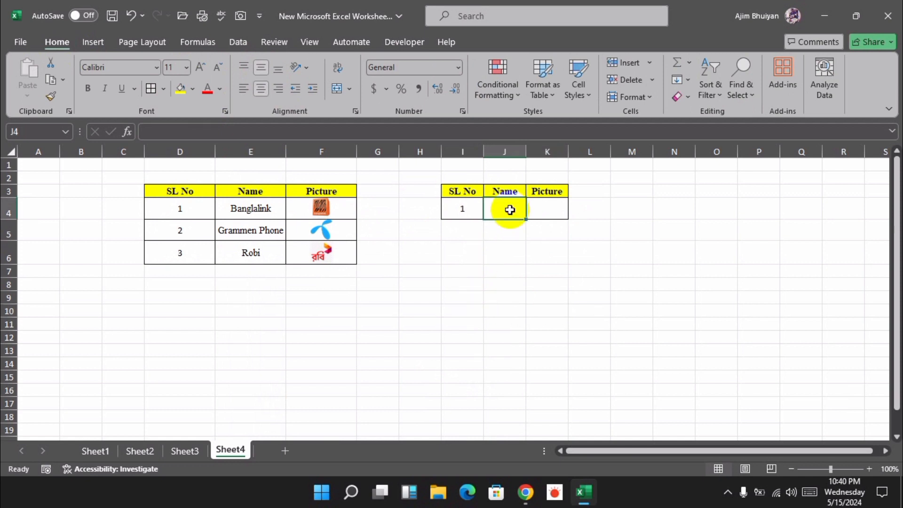
type("=xlo")
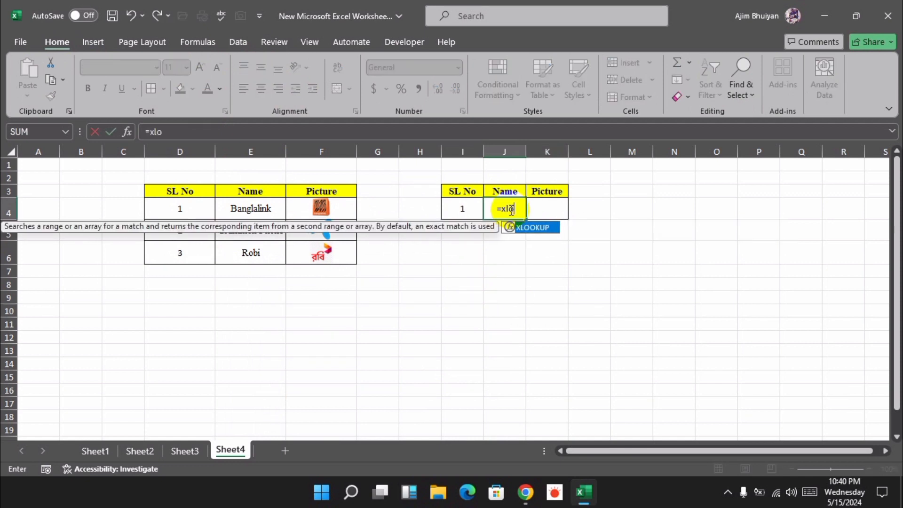
key("Tab")
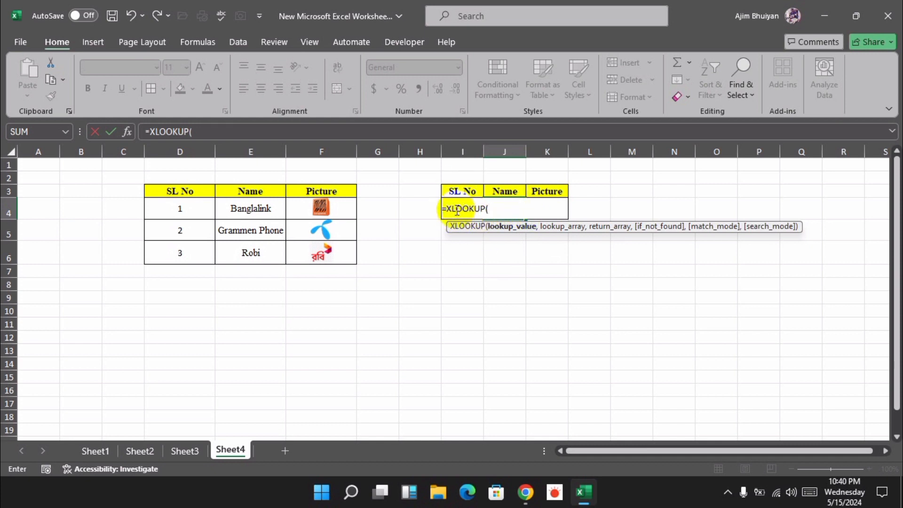
left_click(428, 212)
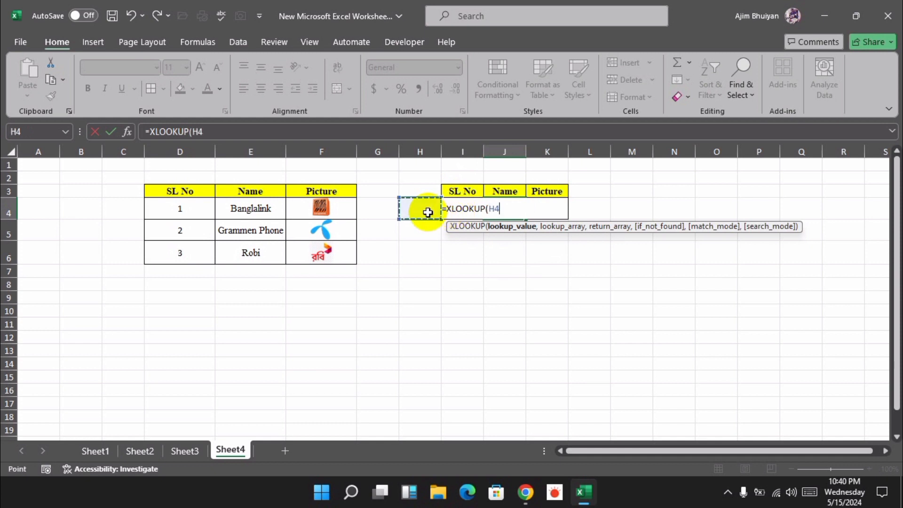
key("Right")
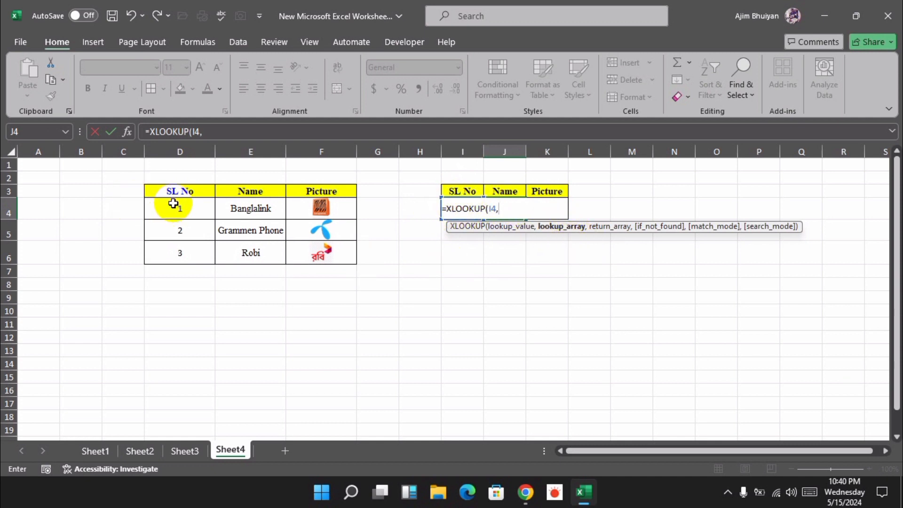
left_click_drag(170, 193, 175, 247)
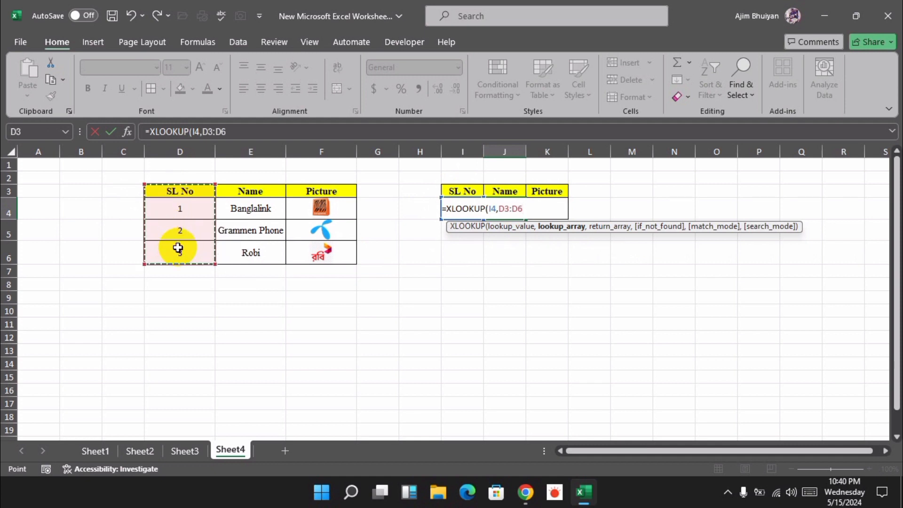
type(",")
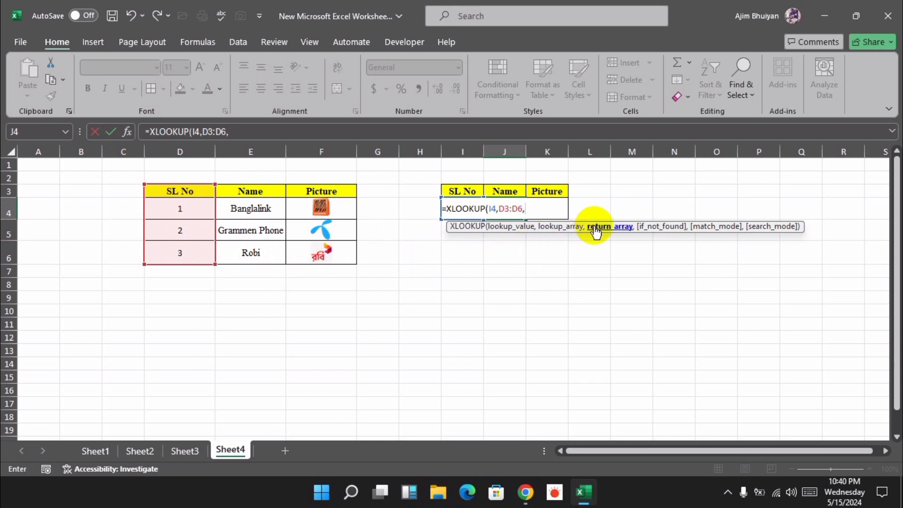
left_click_drag(246, 193, 321, 248)
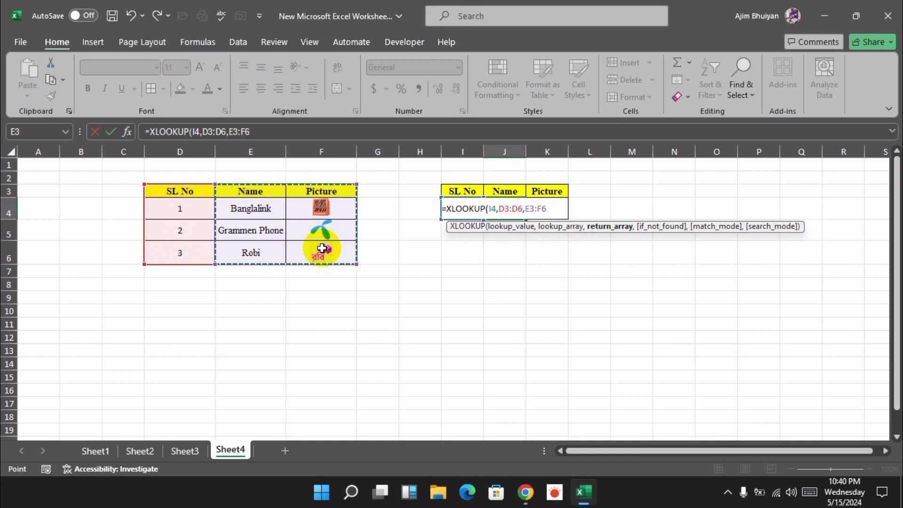
key("Return")
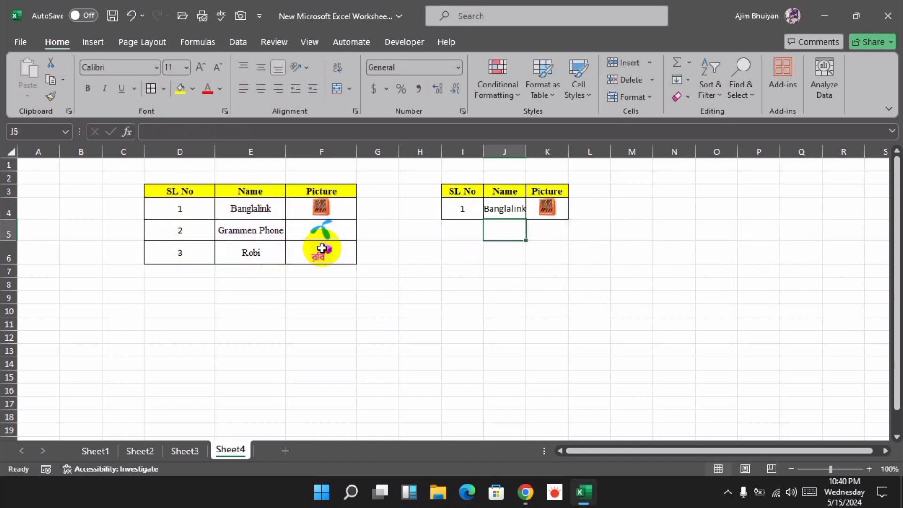
- Choose serial number 2 from the dropdown list in cell I4 and autofit the width of column J
left_click(464, 208)
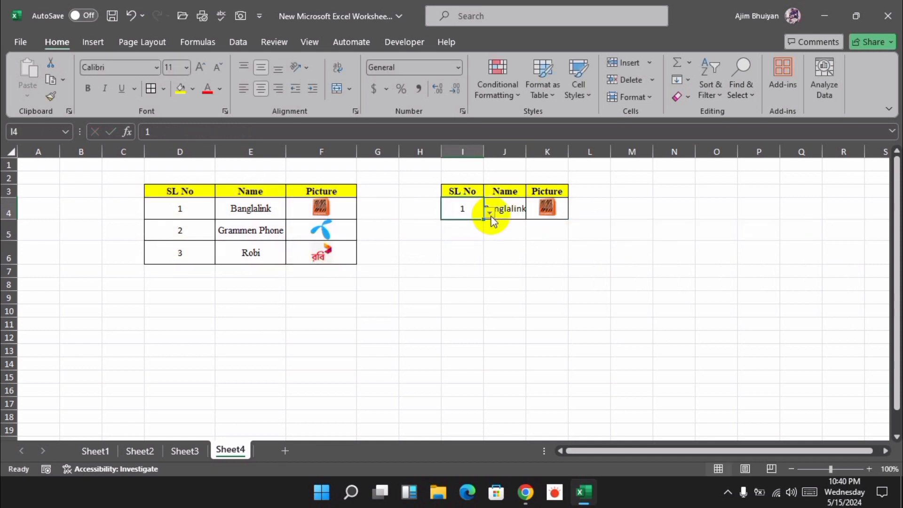
left_click(458, 235)
left_click(496, 247)
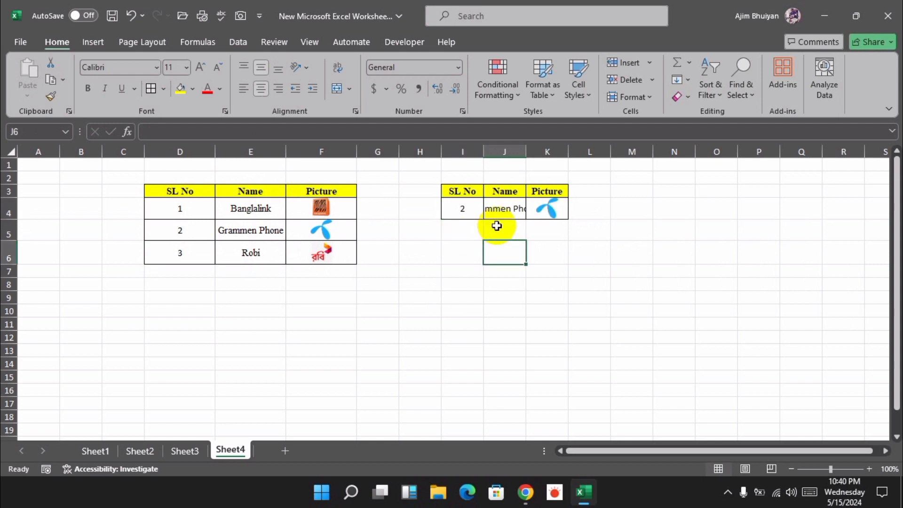
double_click(525, 149)
- Test the lookup by choosing serial numbers 3, 1 and 2 in turn from the dropdown list in cell I4
left_click(463, 209)
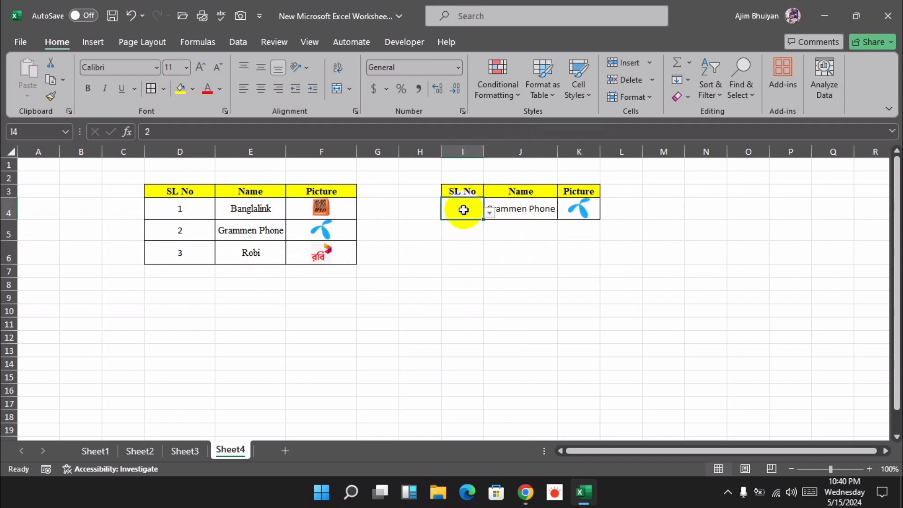
left_click(489, 213)
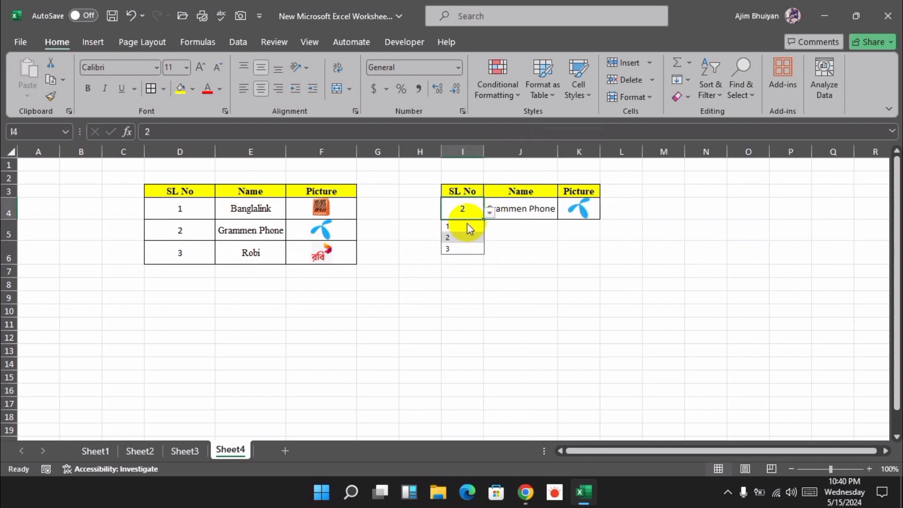
left_click(448, 249)
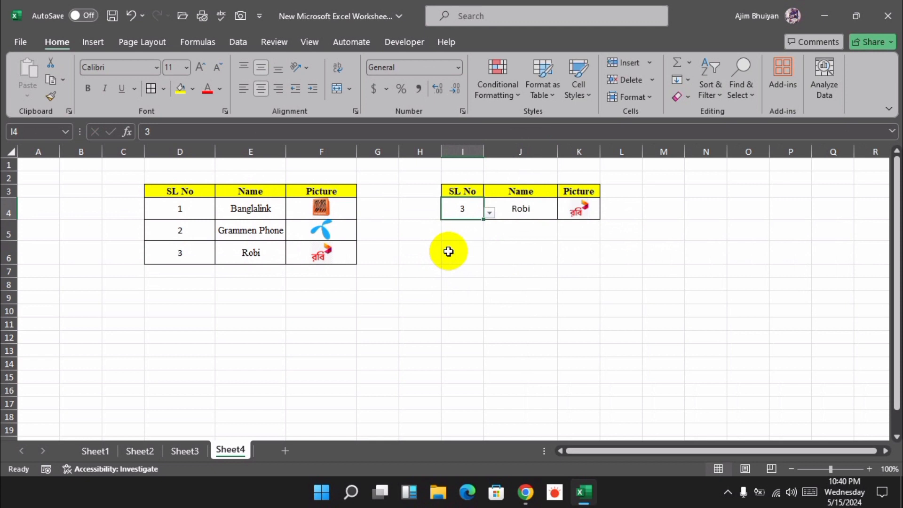
left_click(489, 213)
left_click(451, 228)
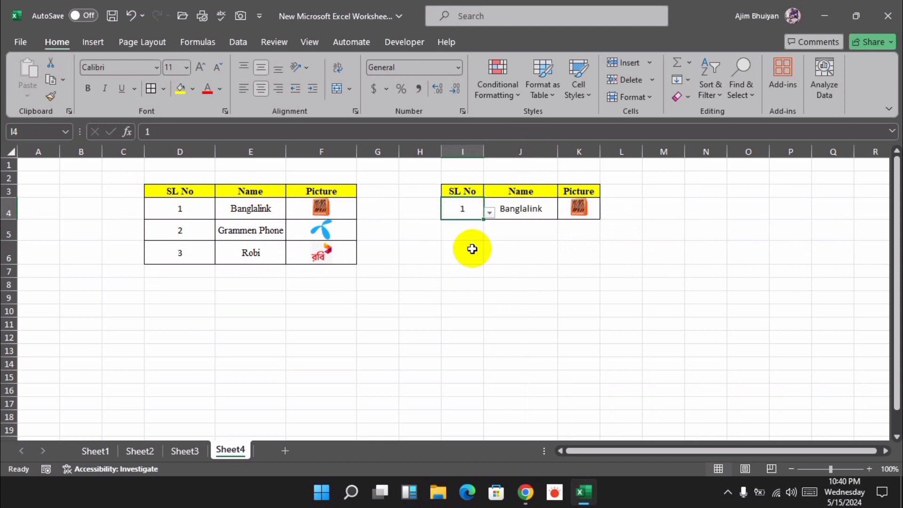
left_click(489, 213)
left_click(452, 238)
left_click(496, 260)
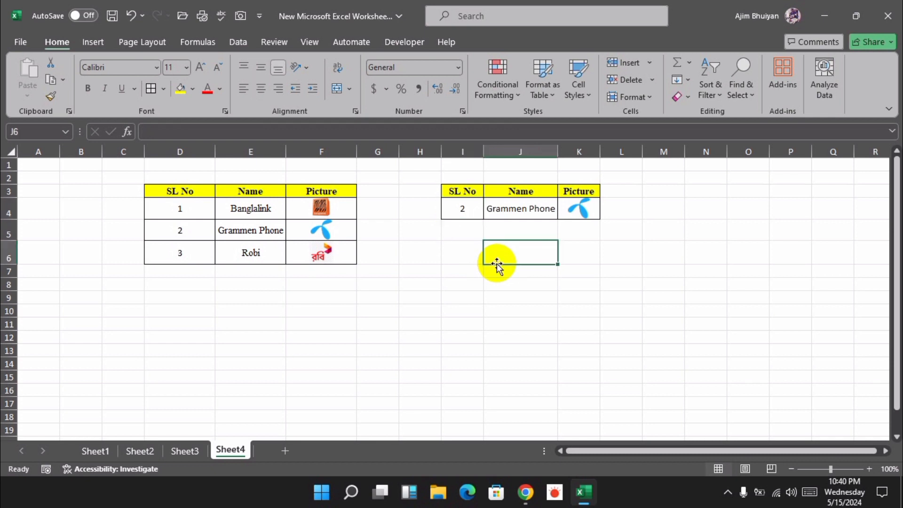